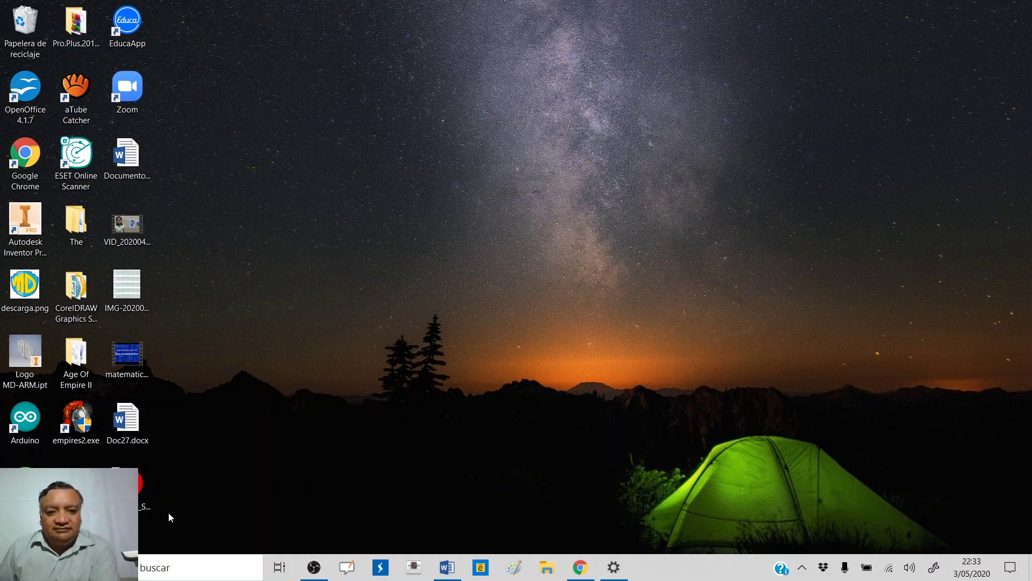
- Move the Visualizer_Spanish_V1.0_2019.09.23.exe installer icon up into a free desktop spot
drag(146, 488, 137, 293)
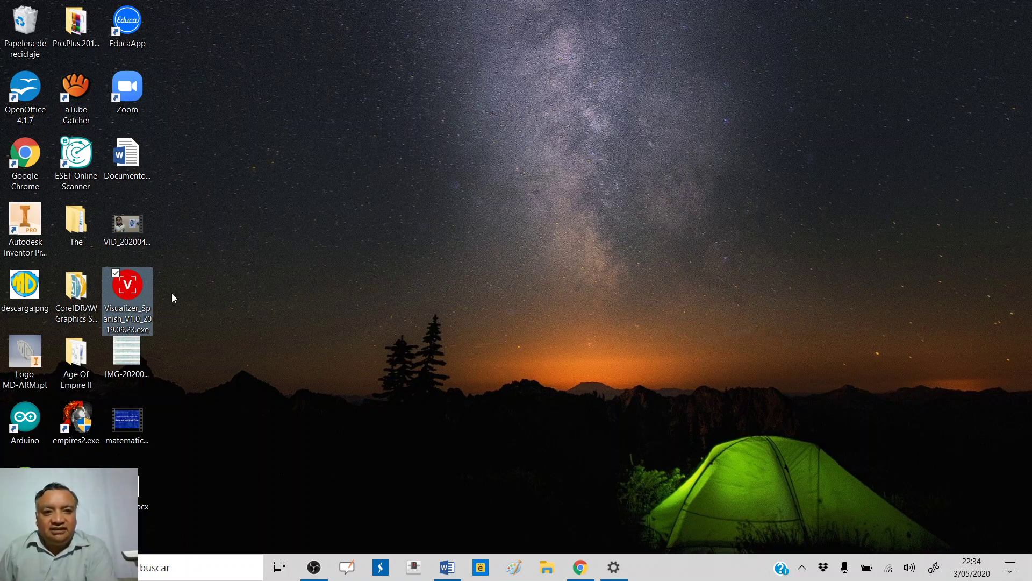
- Run Visualizer_Spanish_V1.0_2019.09.23.exe as administrator (Ejecutar como administrador)
right_click(137, 285)
mouse_move(156, 311)
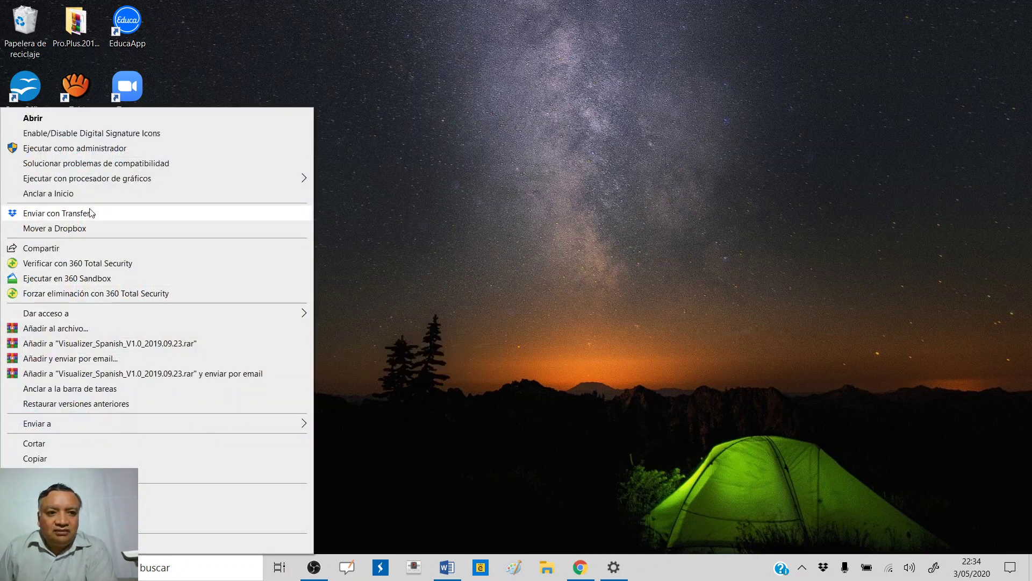
click(88, 151)
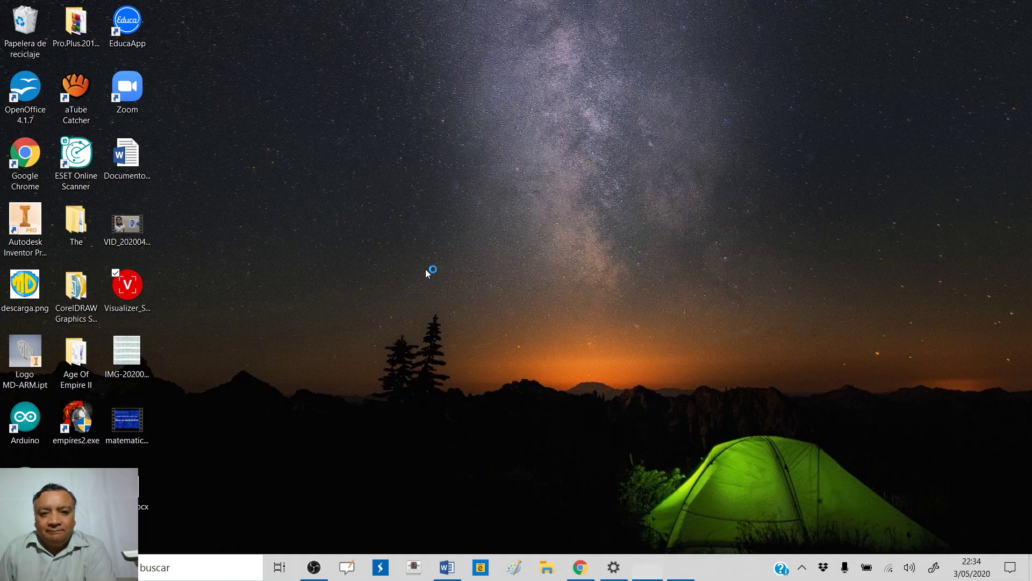
- Accept the licence and install Visualizer, keeping the default folder, Start menu folder and shortcuts
click(370, 358)
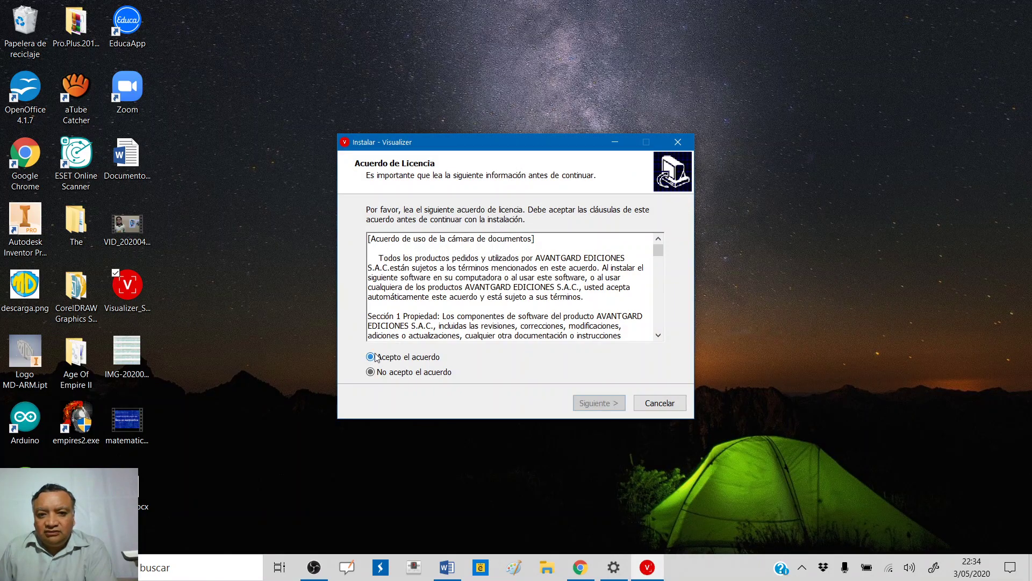
click(584, 405)
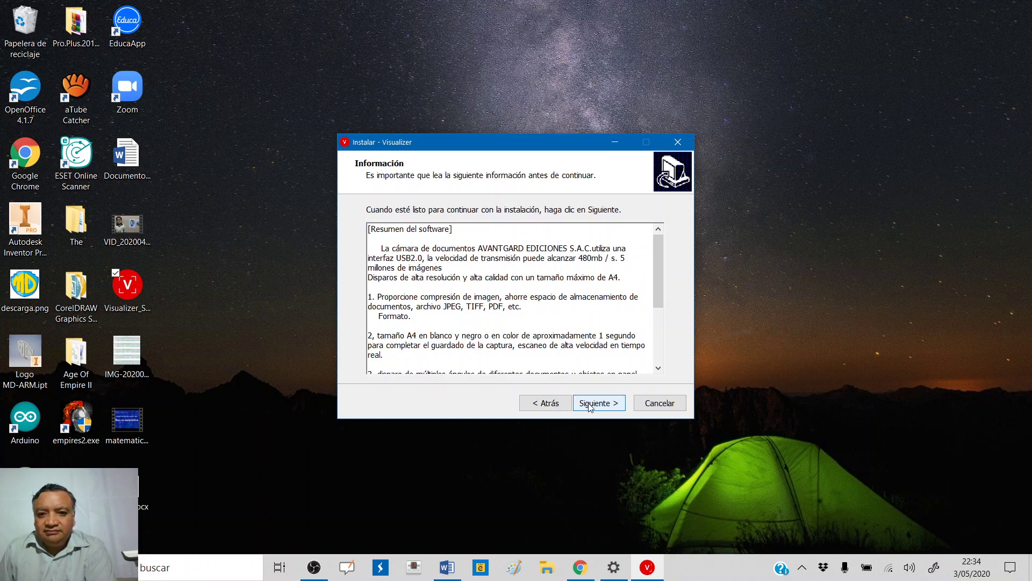
click(590, 405)
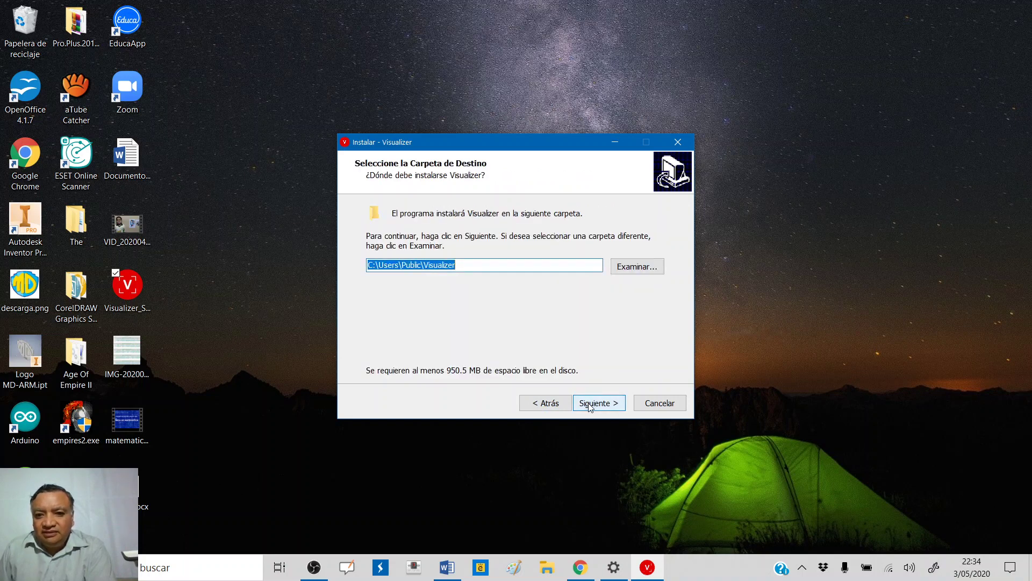
click(590, 405)
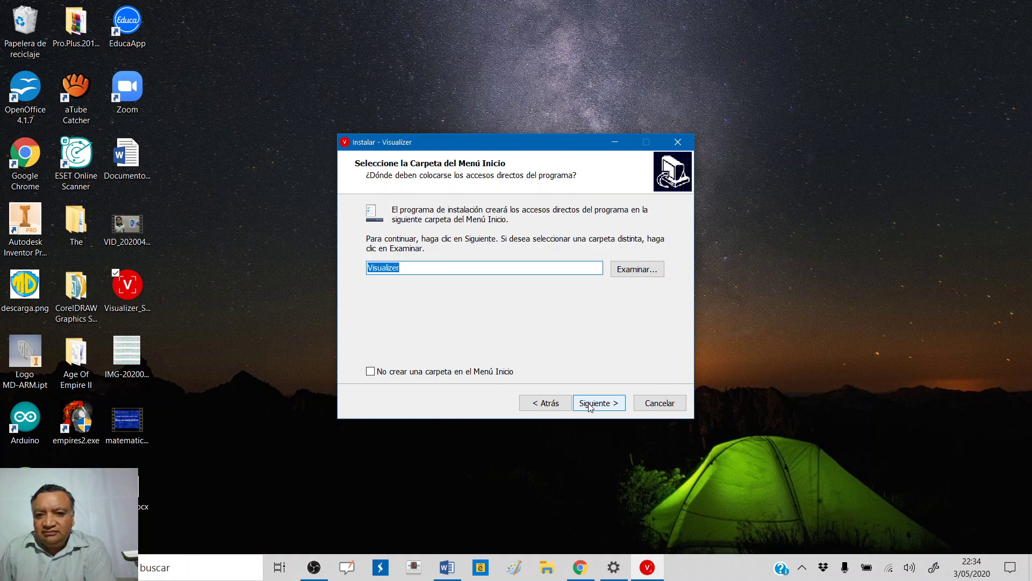
click(590, 405)
click(590, 405)
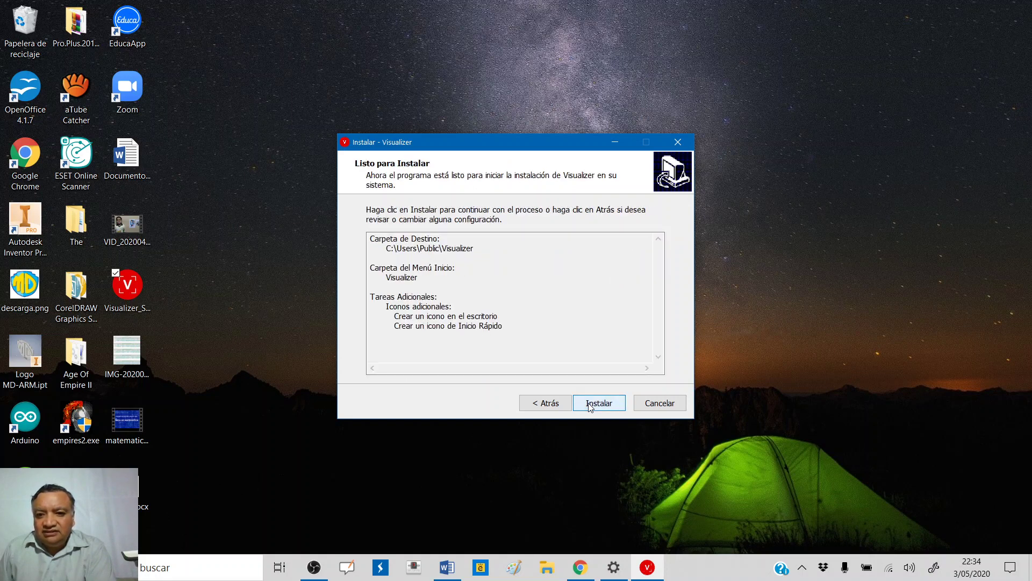
click(590, 405)
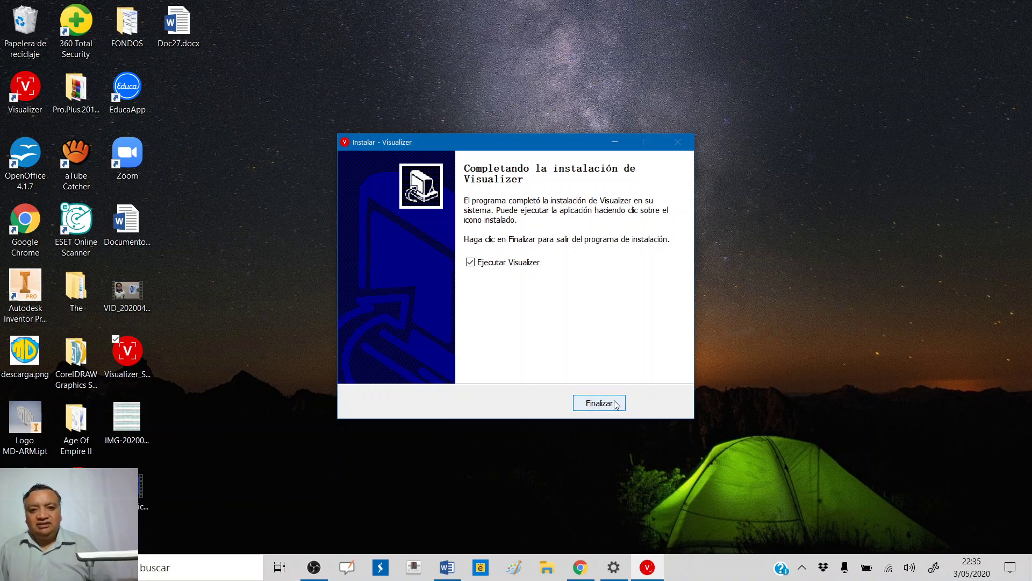
- Finish the installer to launch Visualizer, and choose Permitir in the 360 Total Security webcam alert
click(616, 404)
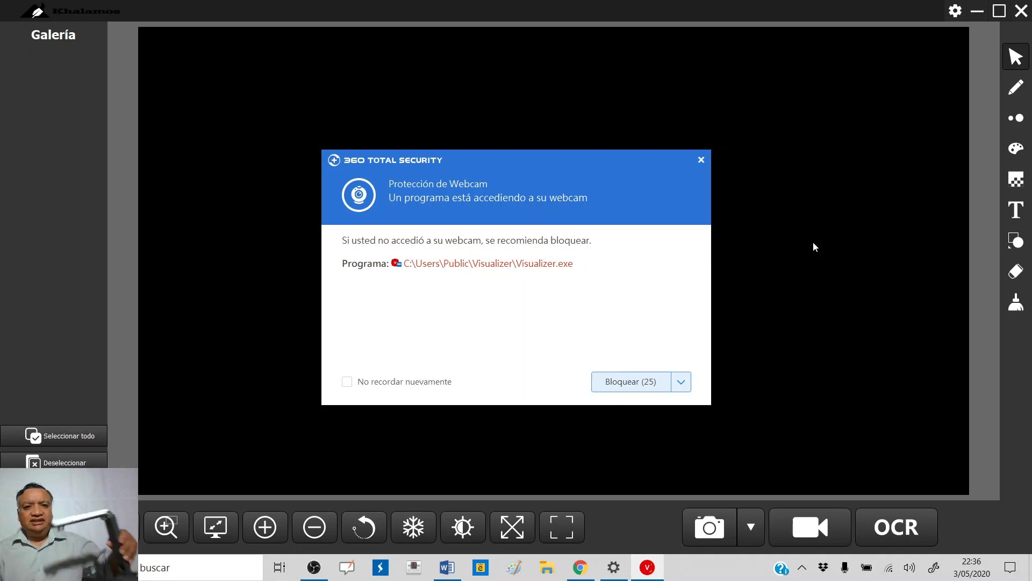
click(681, 383)
click(618, 406)
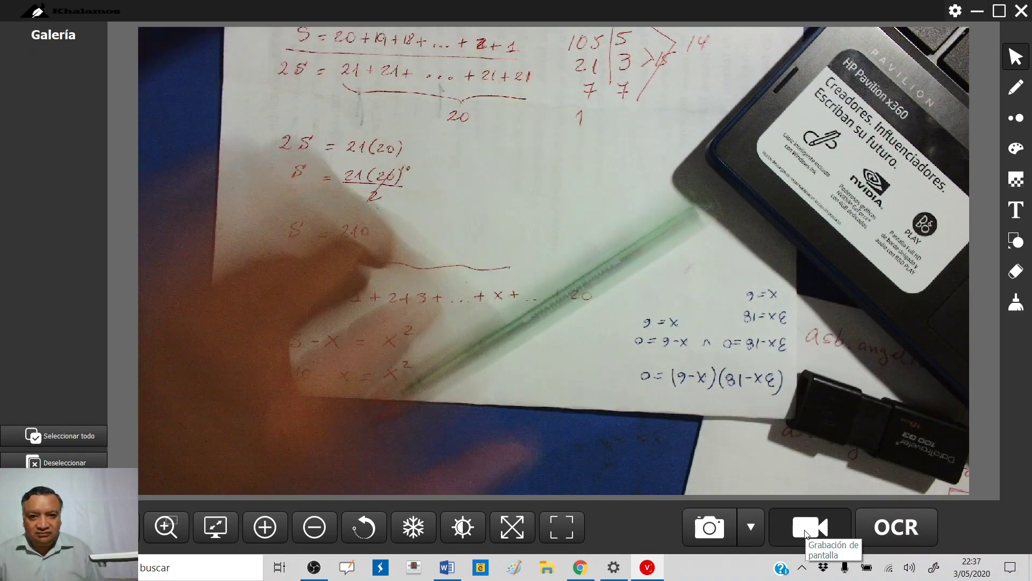
- Stretch the 800*600 video region over the whole camera image and start recording
click(806, 532)
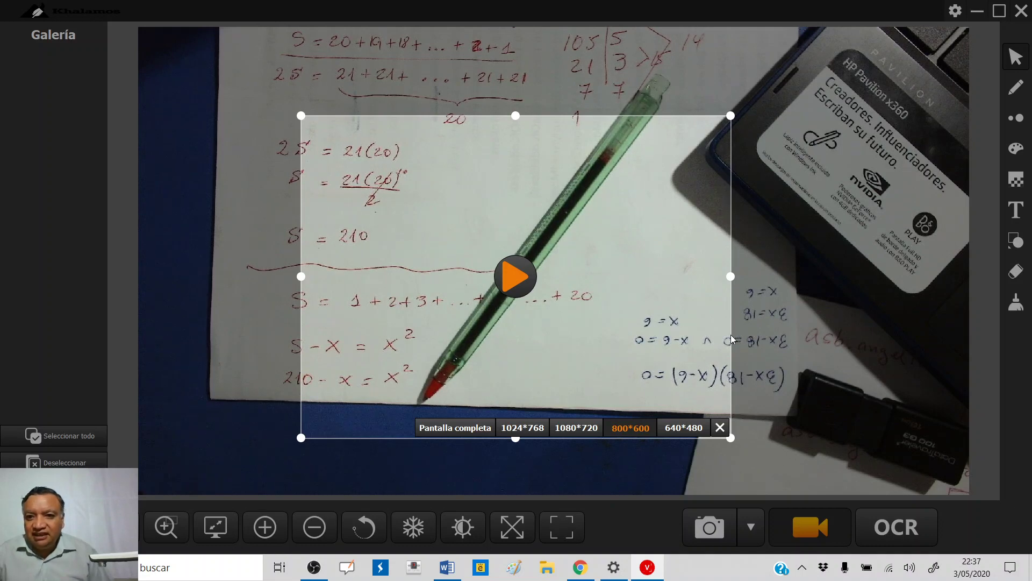
drag(724, 335, 562, 253)
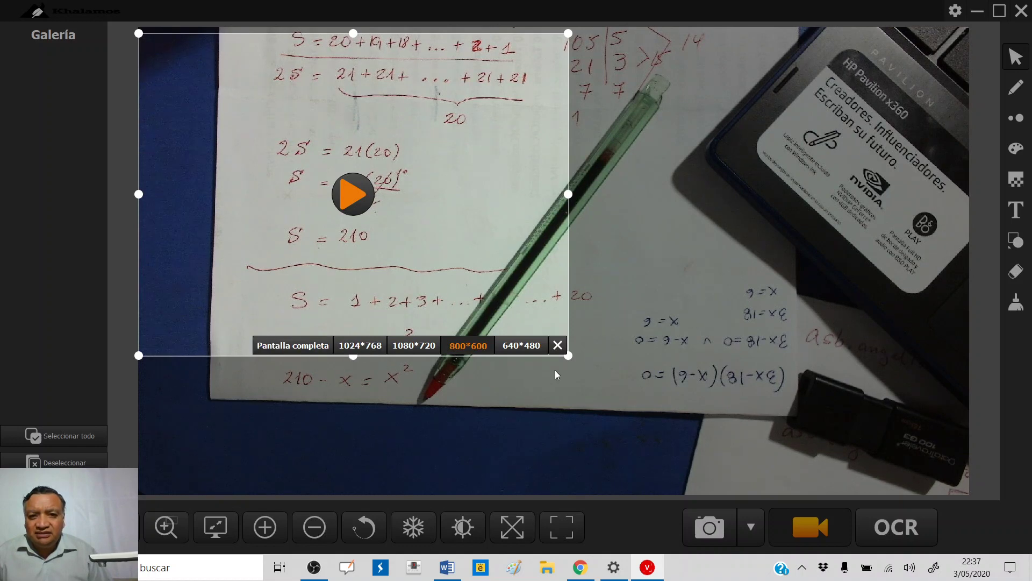
drag(569, 356, 967, 490)
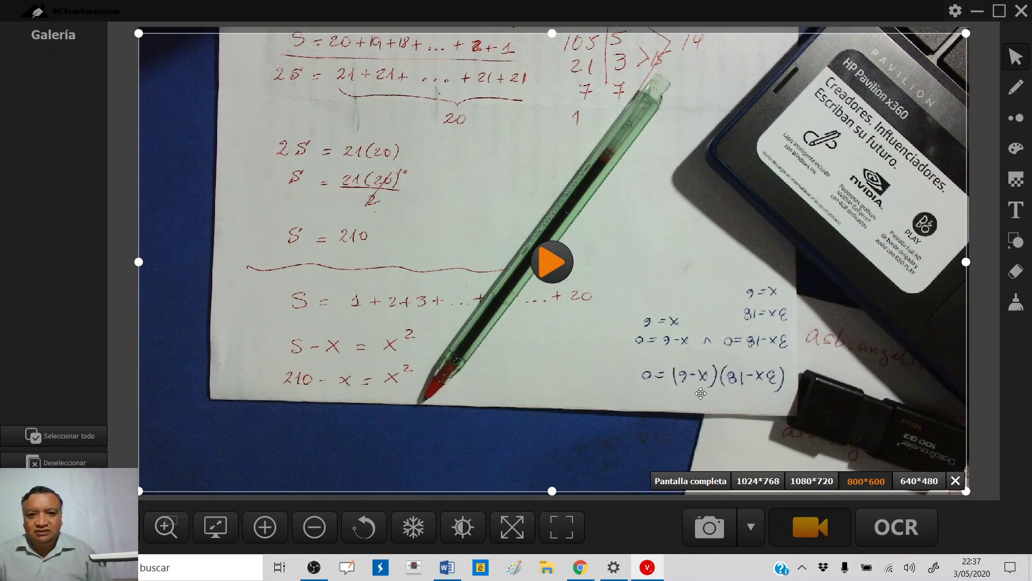
click(558, 270)
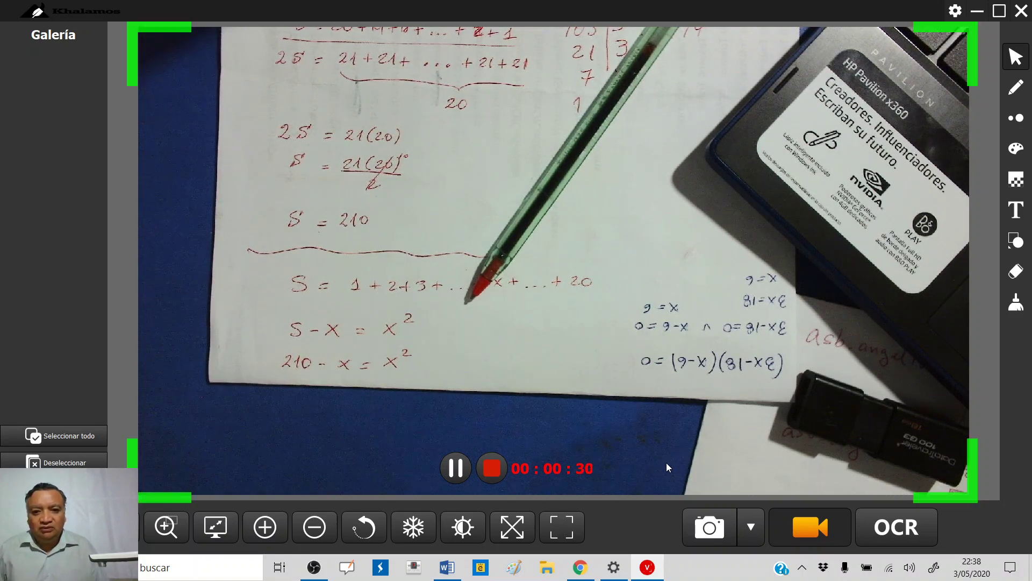
- Stop the recording after about 30 seconds, saving 20200503223746.mp4
click(491, 467)
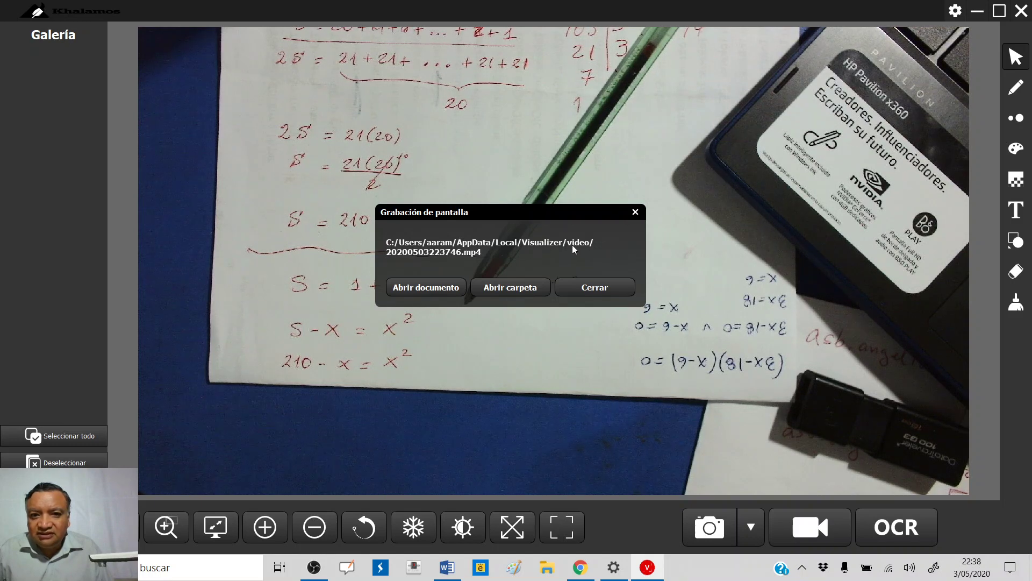
- Choose Abrir carpeta in the Grabación de pantalla dialog to open the video folder
click(505, 293)
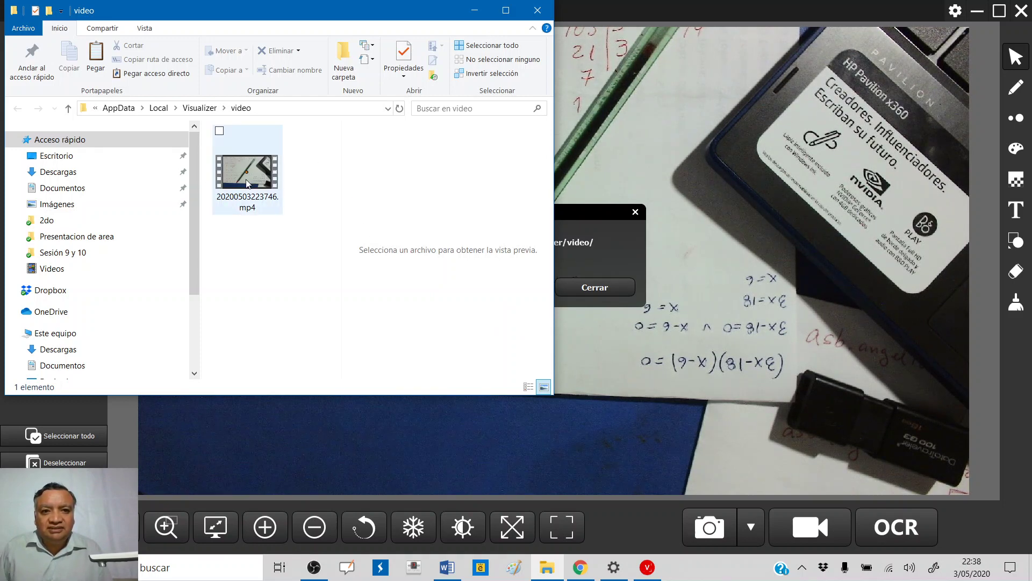
- Select the recording 20200503223746.mp4 in the Visualizer video folder
mouse_move(261, 201)
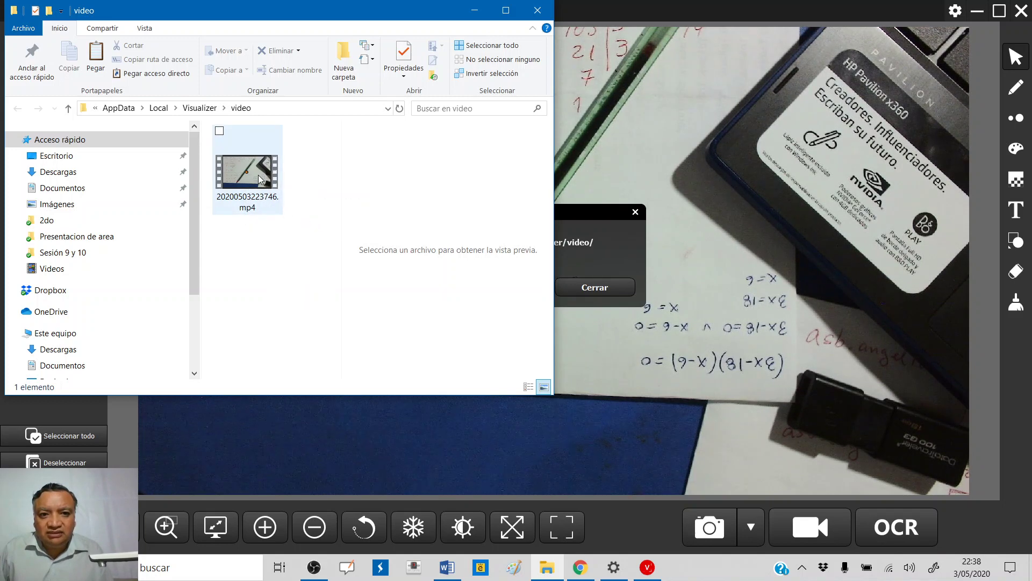
mouse_move(260, 179)
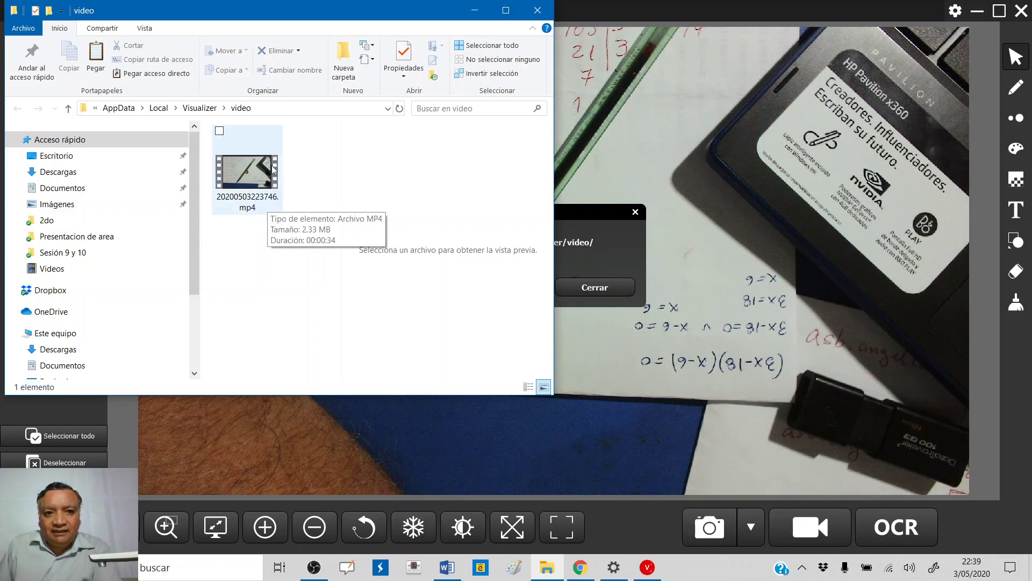
click(243, 176)
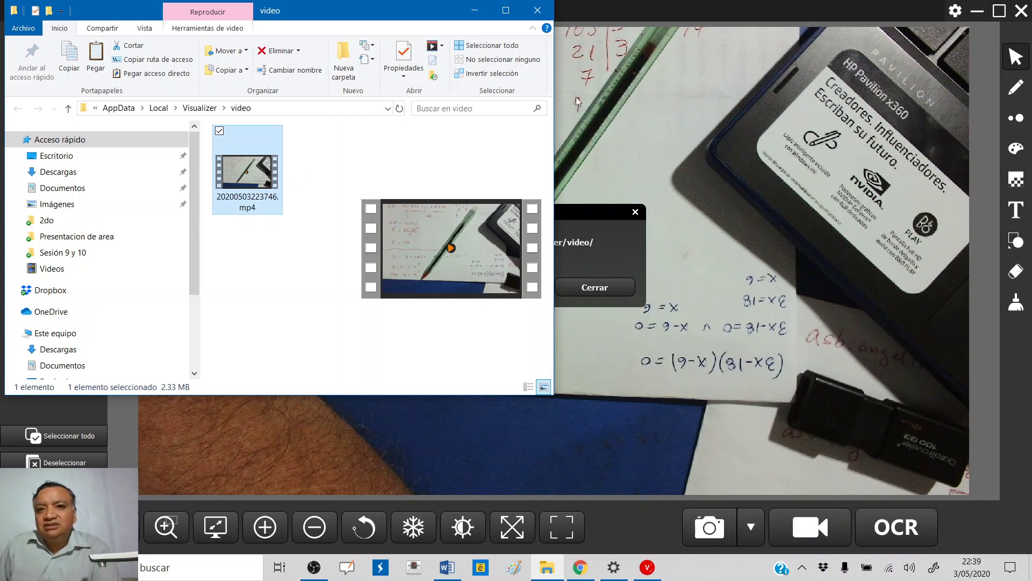
- Close the Grabación de pantalla notice and switch to the MEGA page in Chrome
click(731, 10)
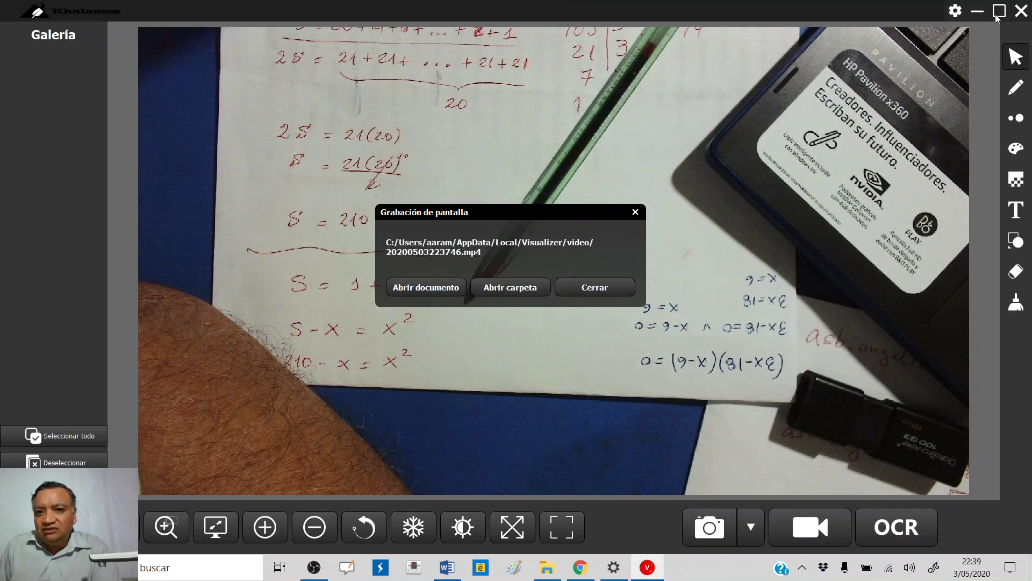
click(595, 290)
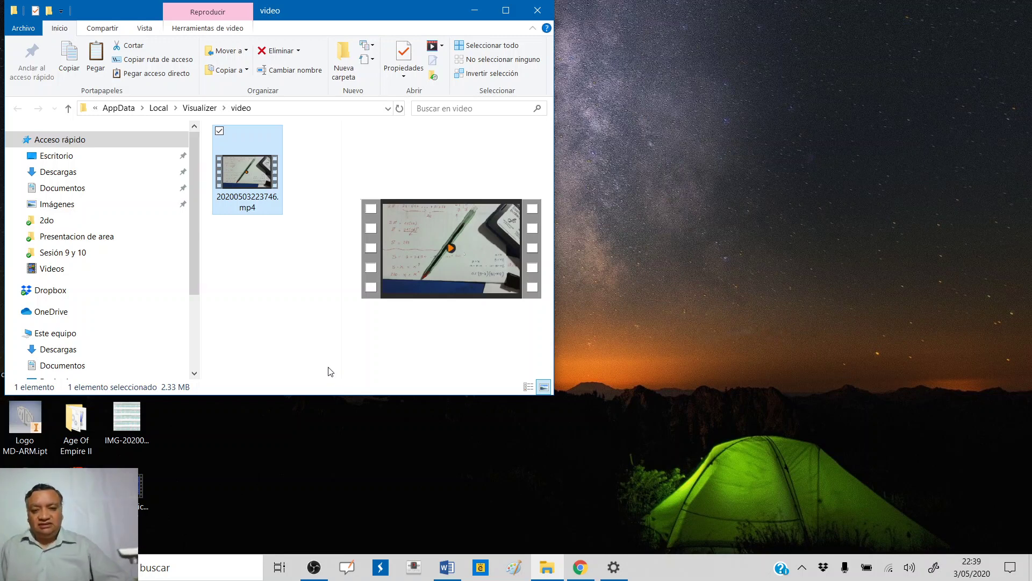
click(580, 567)
click(86, 11)
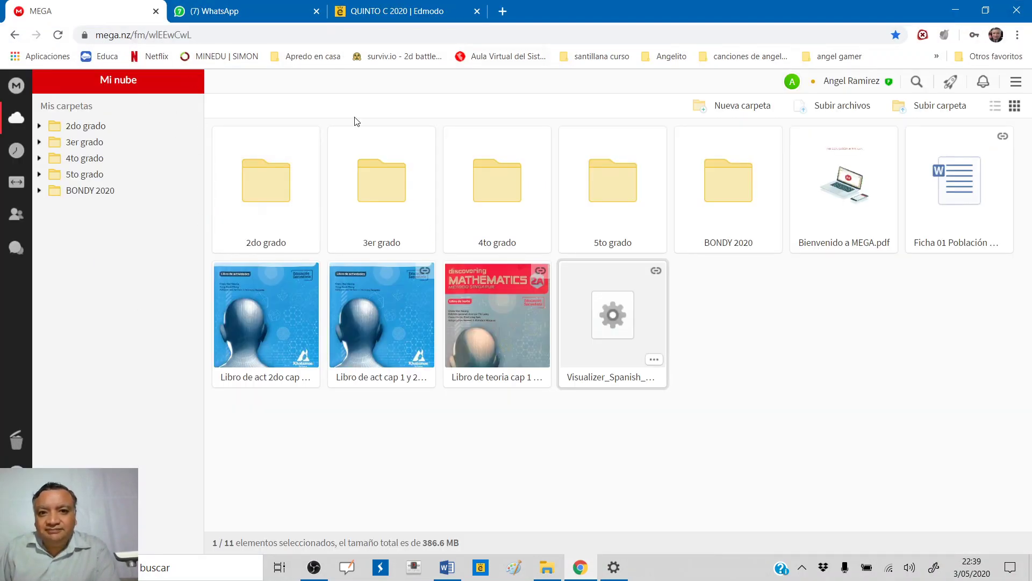
- Google 'mega' in a new tab and open the Wikipedia article Mega (sitio web)
click(505, 10)
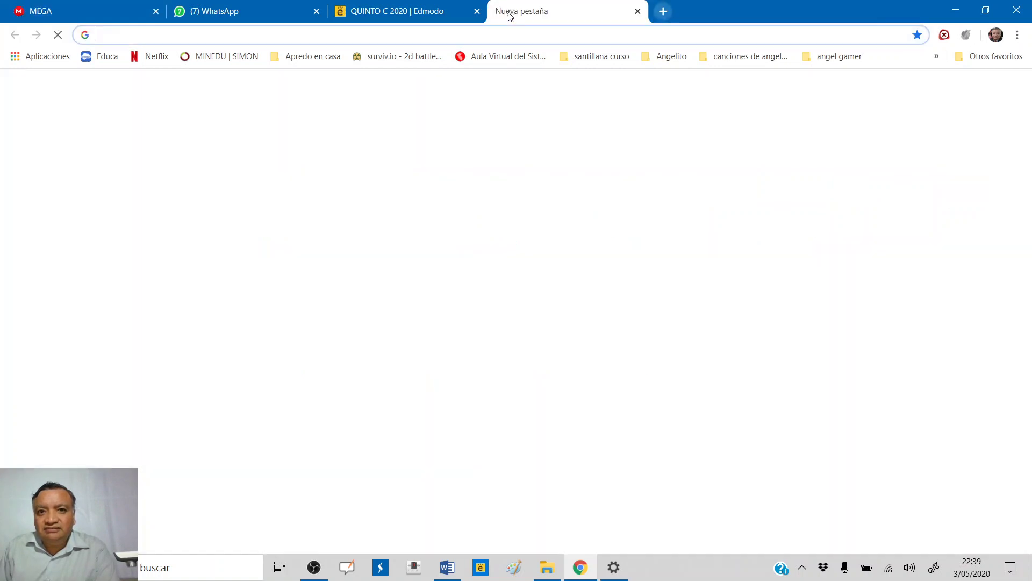
click(388, 283)
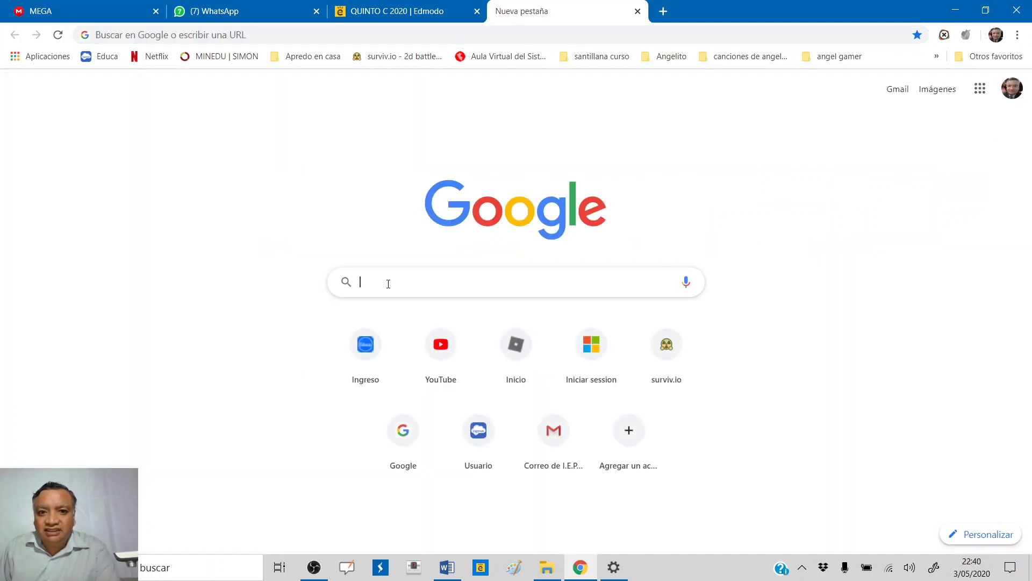
text(mega)
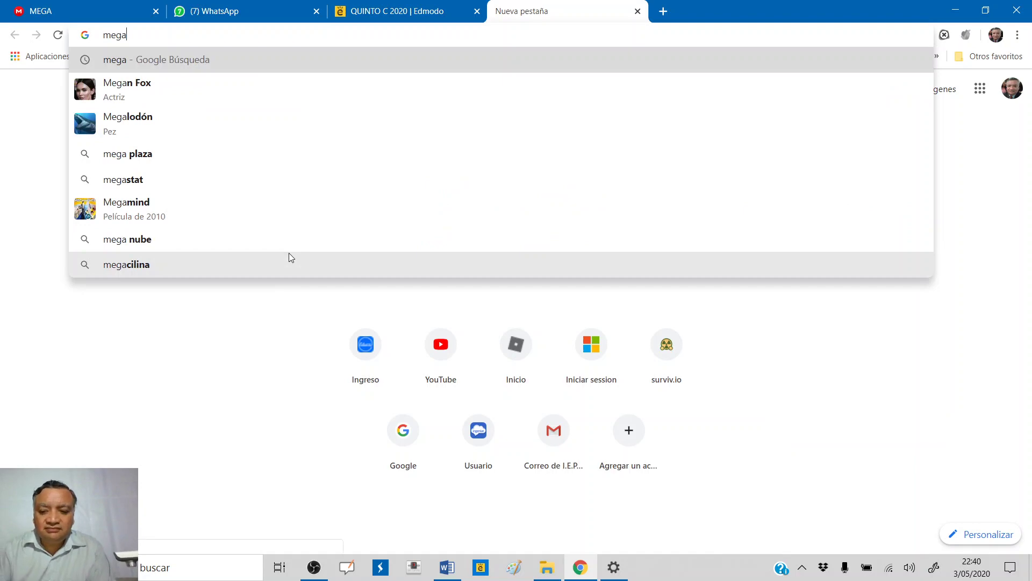
key(Return)
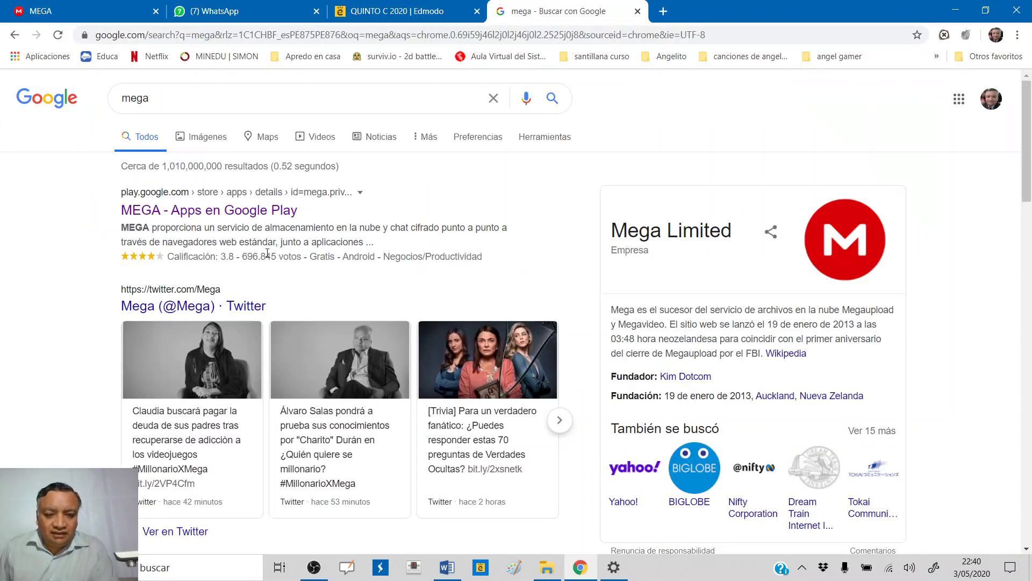
scroll(267, 260, down, 5)
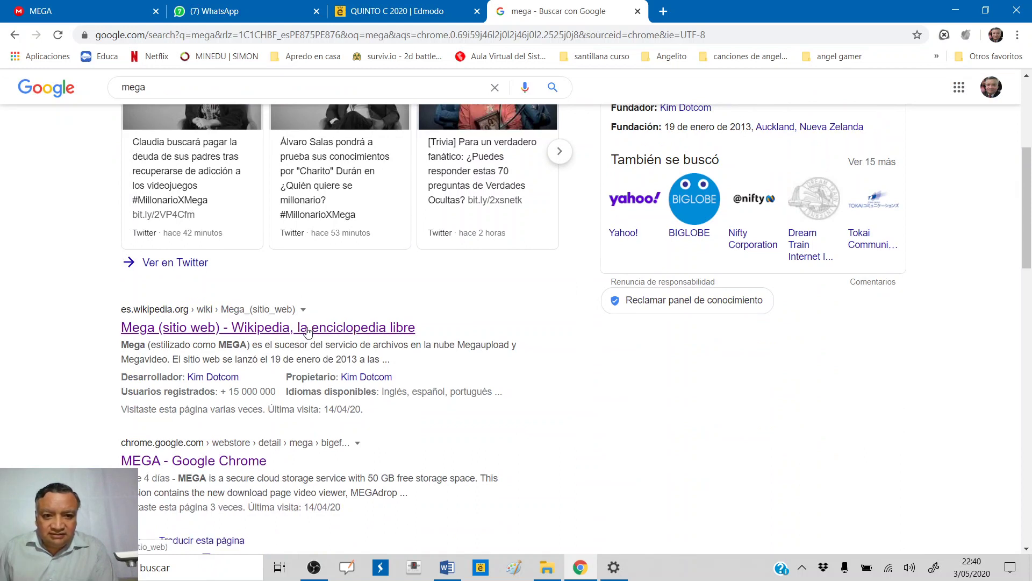
click(282, 334)
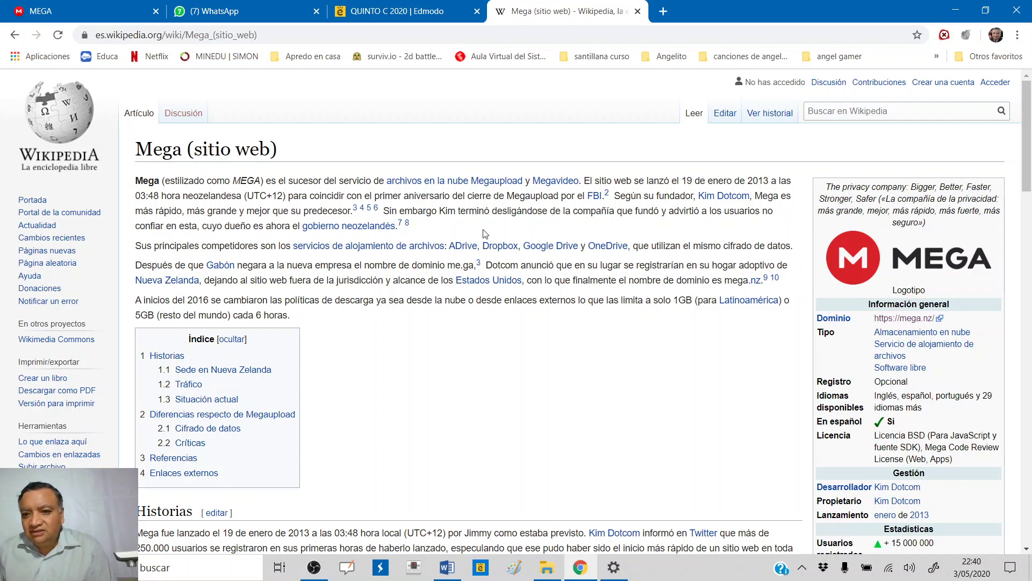
- Open the article's mega.nz link in a new tab, then close that tab
scroll(436, 242, down, 1)
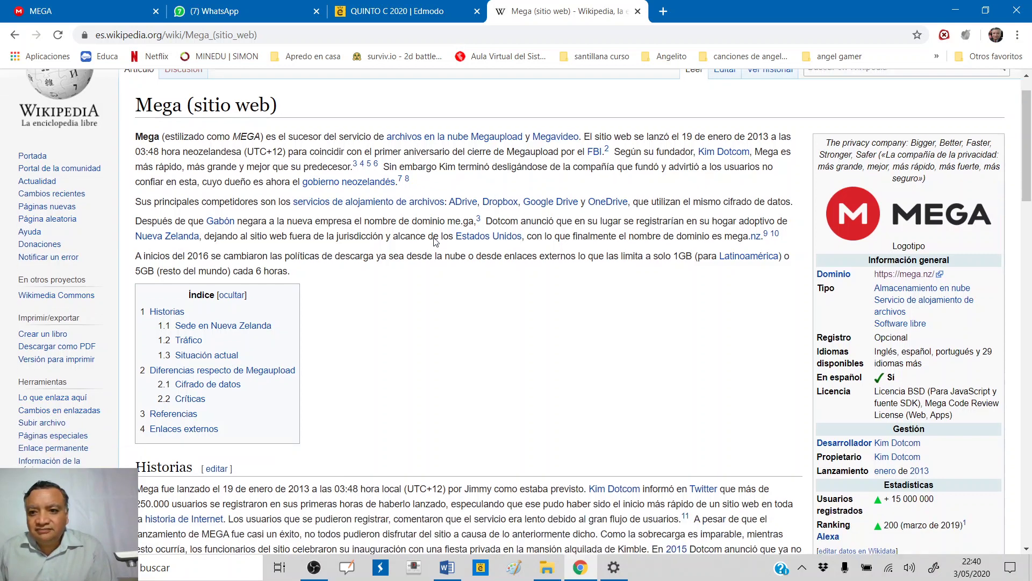
scroll(436, 242, down, 3)
scroll(436, 242, up, 3)
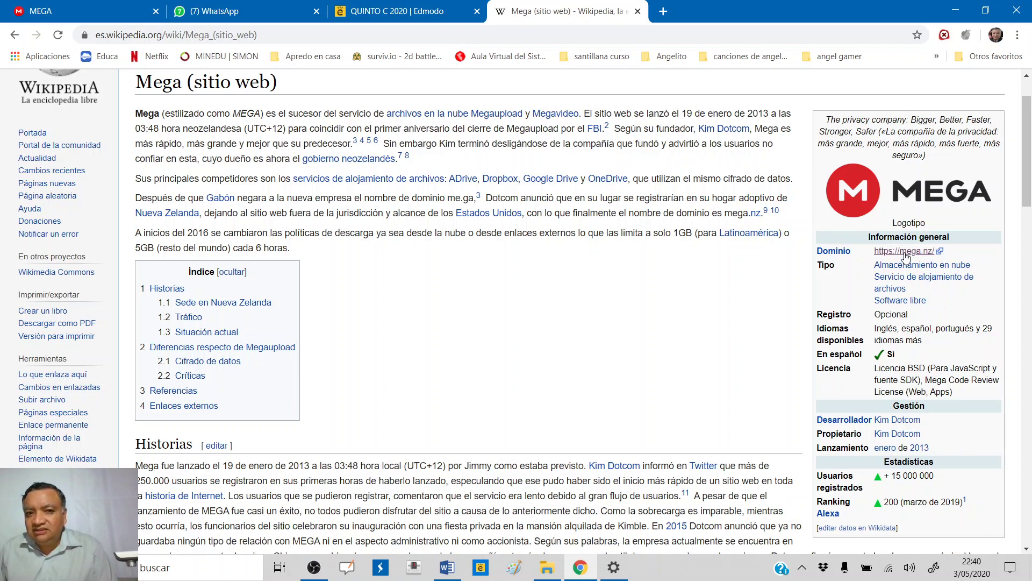
right_click(907, 257)
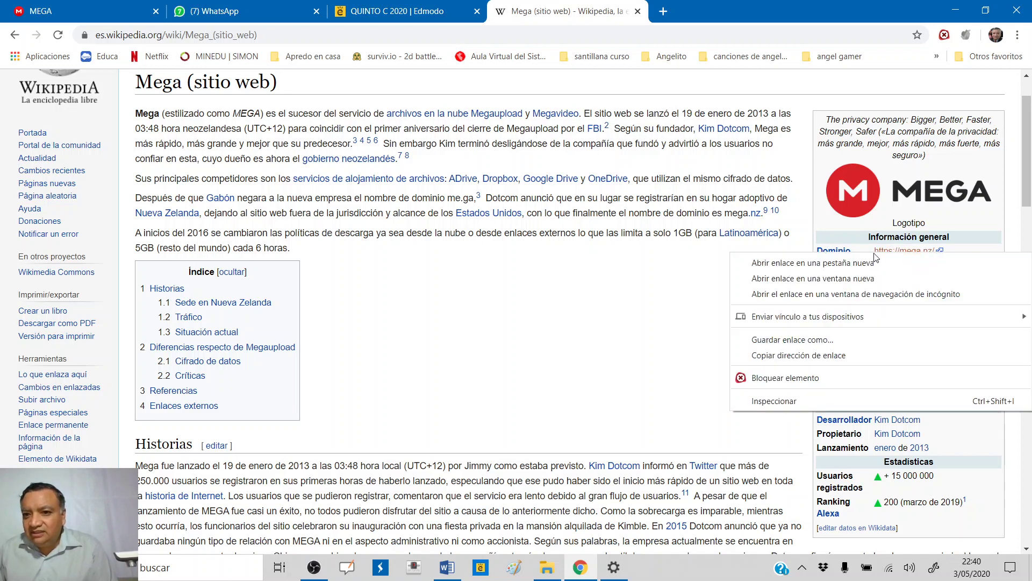
click(857, 263)
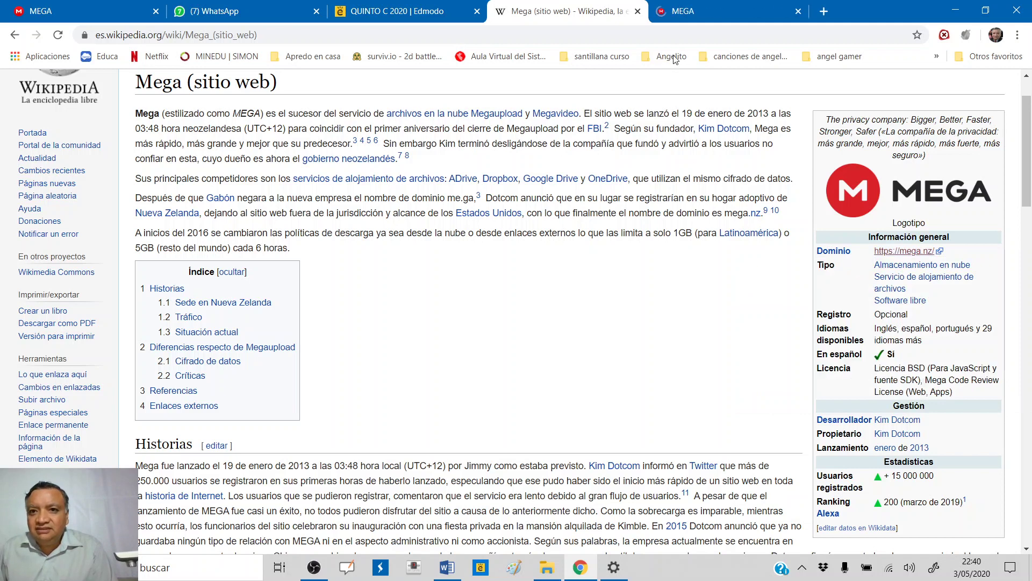
click(697, 15)
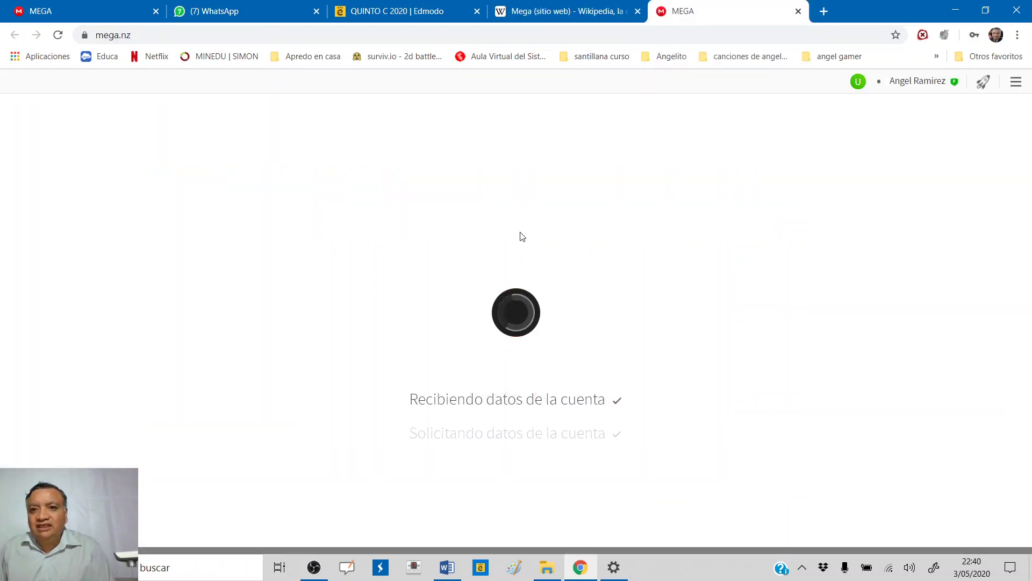
key(ctrl+w)
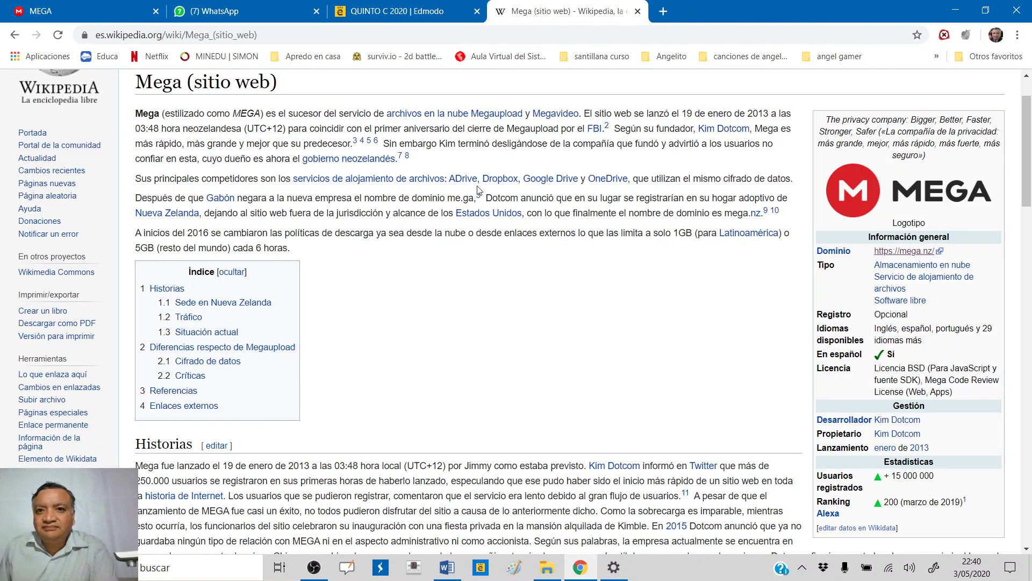
- Return to the MEGA tab showing the Mi nube drive with its grade folders
click(110, 13)
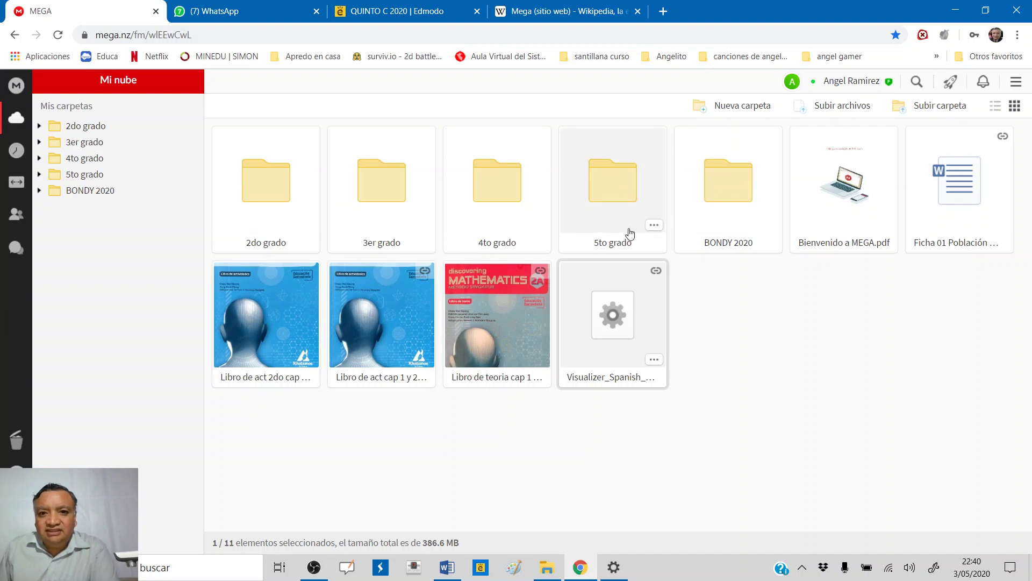
click(78, 142)
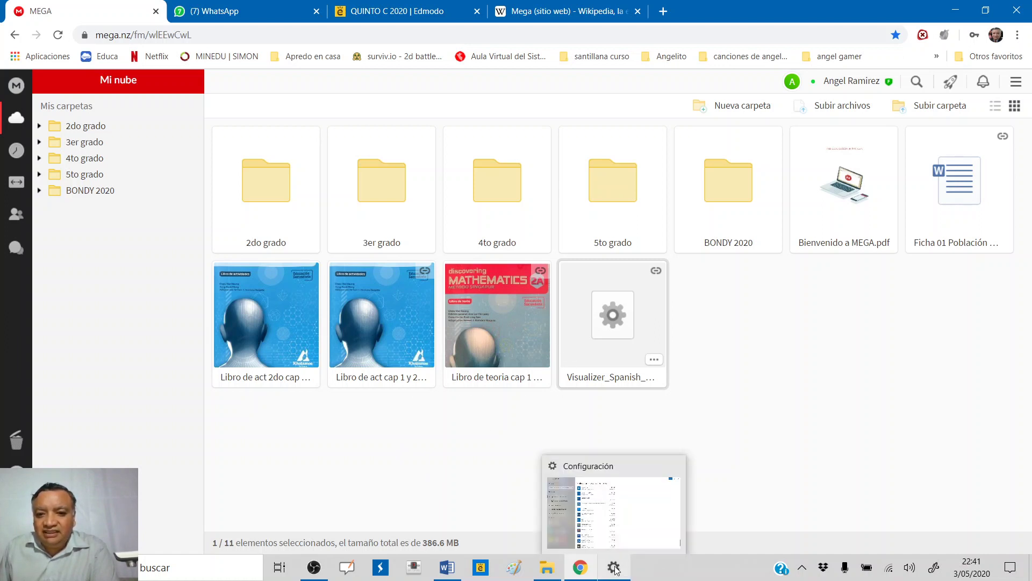
- Bring up the Visualizer video folder in File Explorer and select the recorded 20200503223746.mp4
mouse_move(547, 565)
click(552, 544)
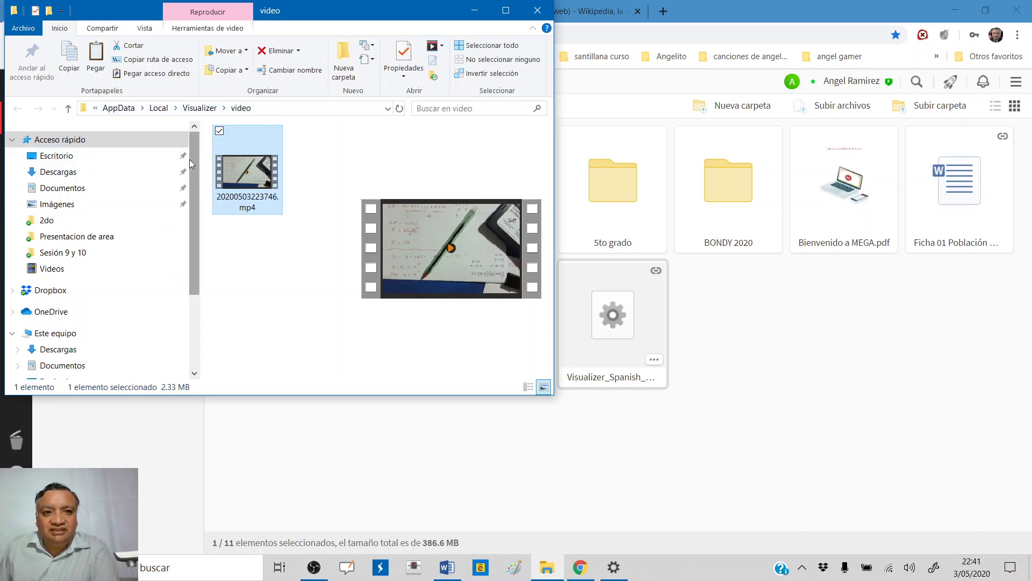
click(95, 108)
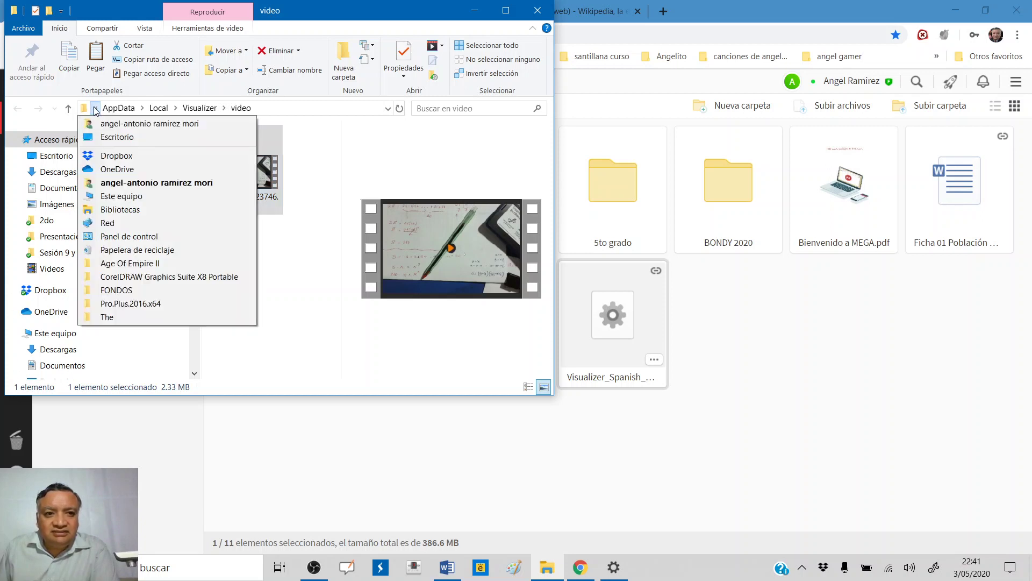
mouse_move(142, 108)
click(311, 159)
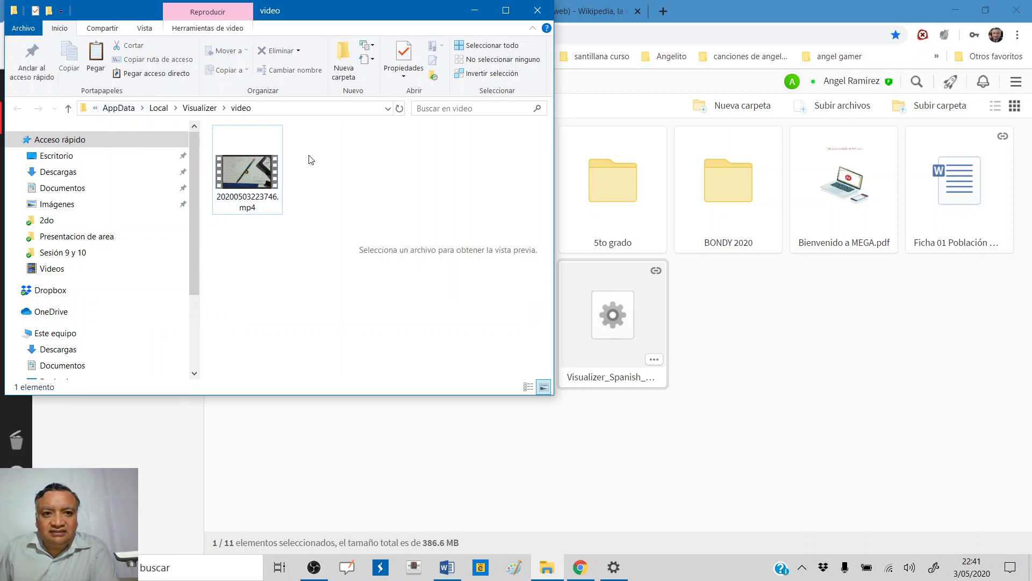
click(253, 167)
- Check the MP4's Propiedades for its storage location and size, then return to MEGA in Chrome
right_click(263, 158)
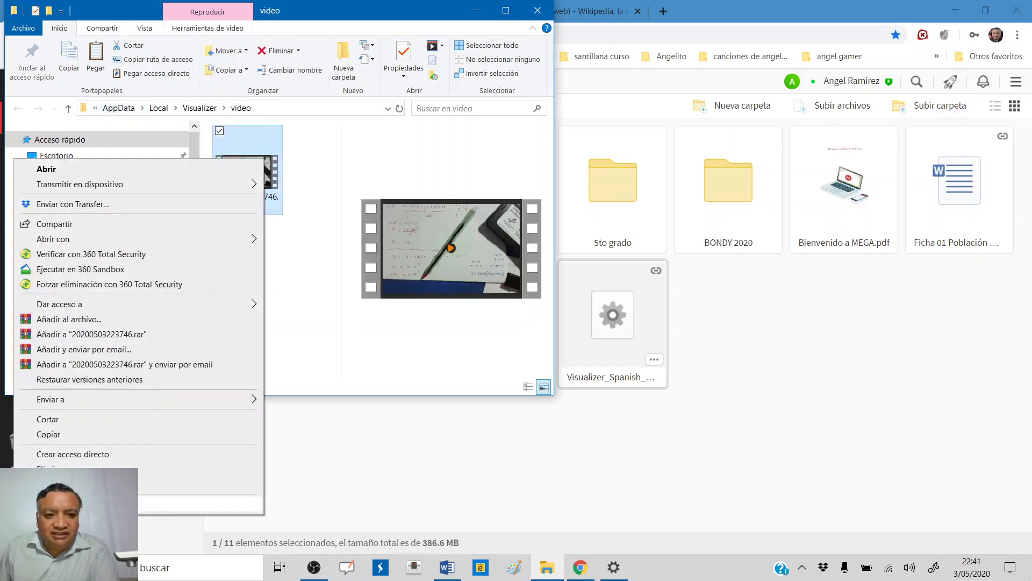
click(183, 504)
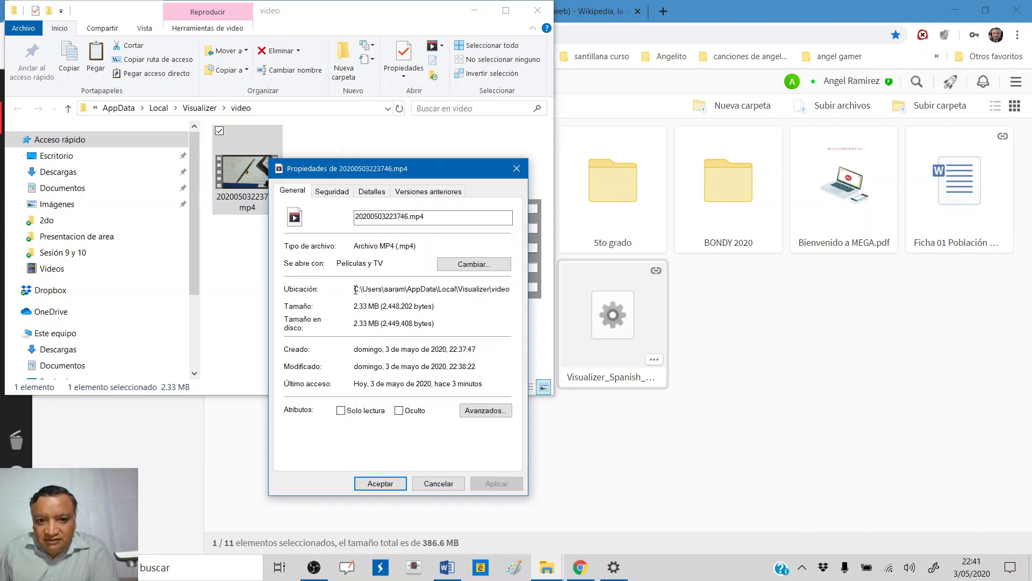
drag(364, 290, 510, 291)
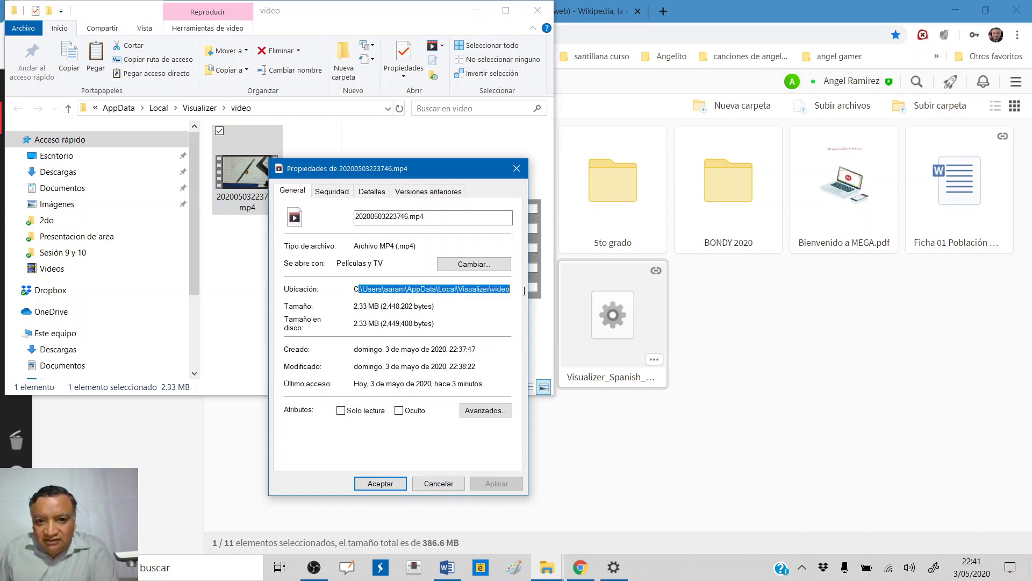
click(458, 309)
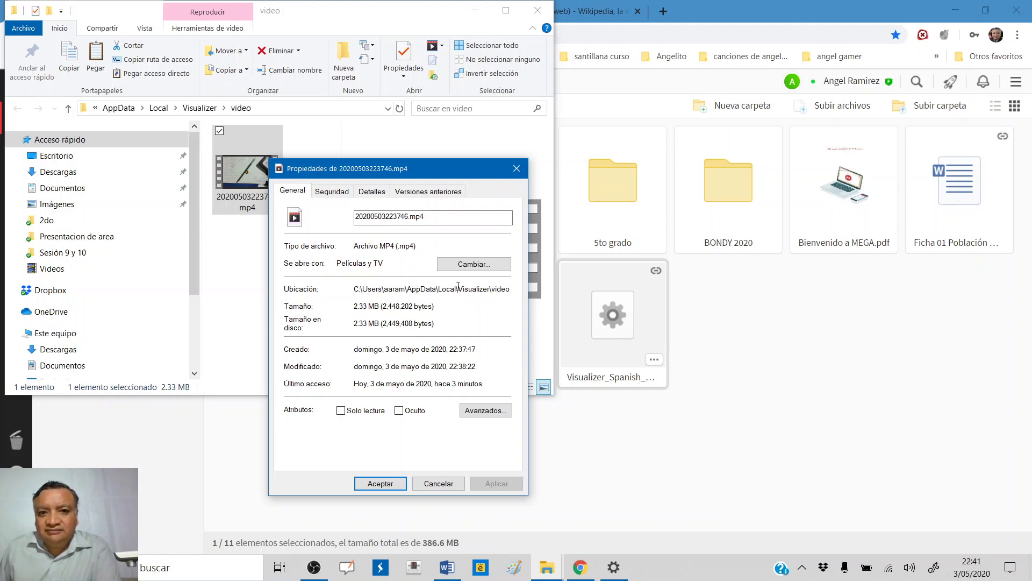
click(718, 338)
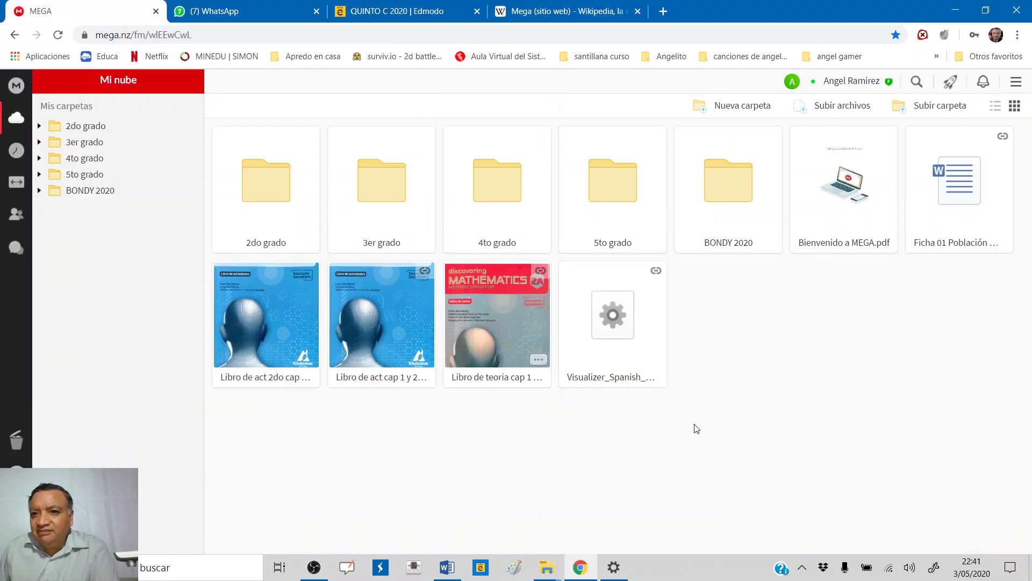
- Start a MEGA upload and browse the Abrir picker to C:\Usuarios and the user's profile folder
click(831, 113)
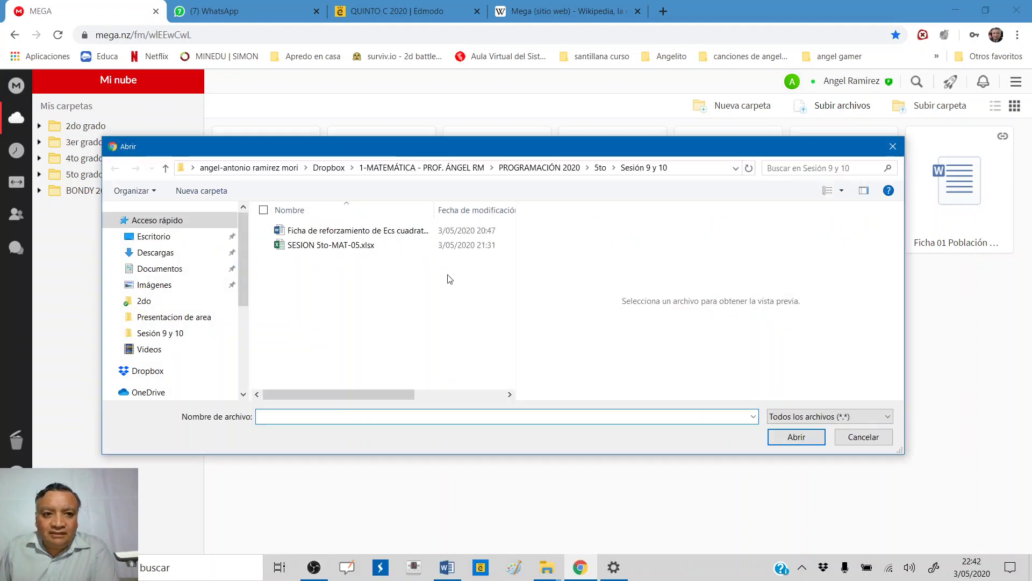
drag(243, 266, 224, 346)
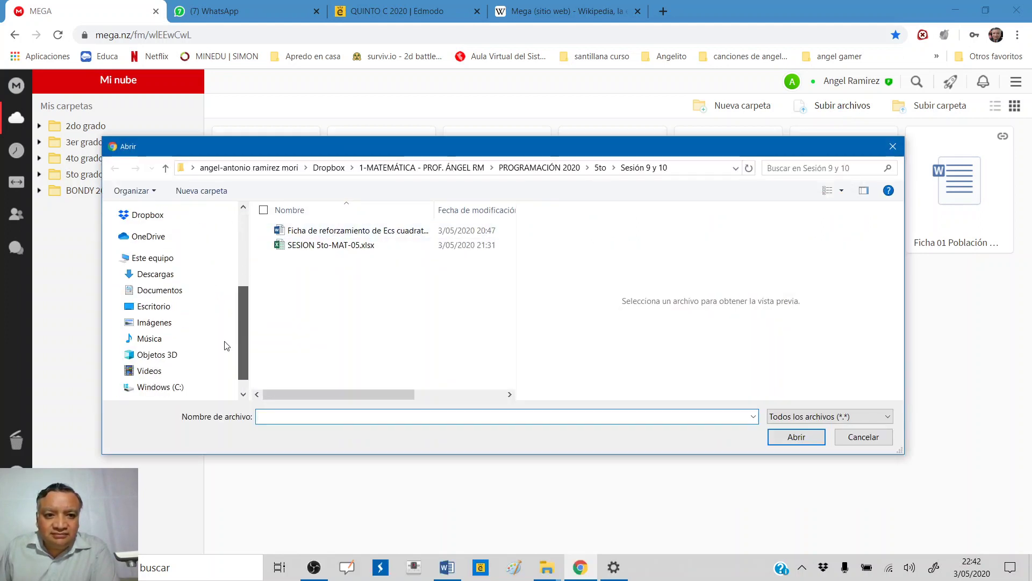
click(160, 387)
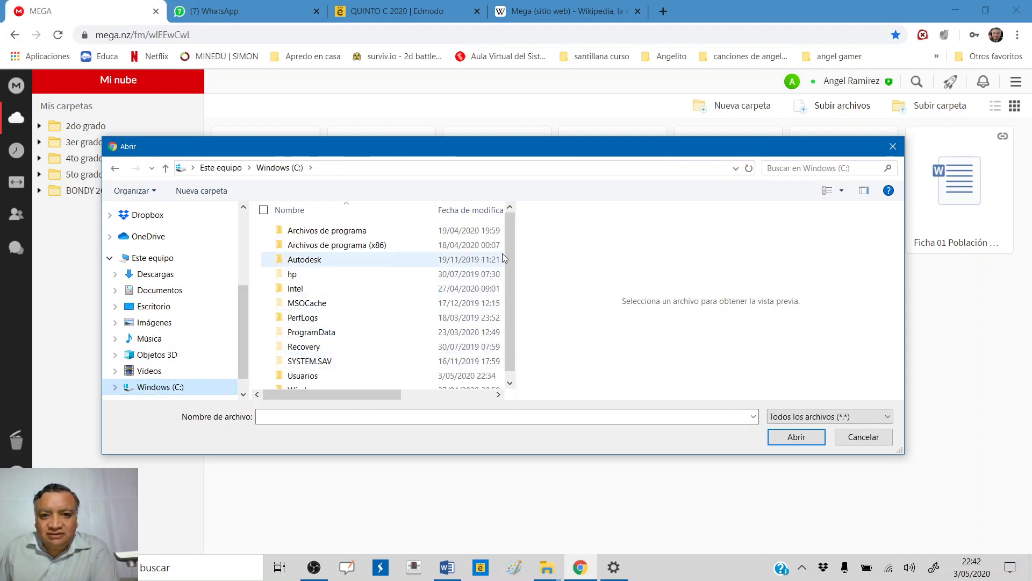
drag(512, 244, 511, 283)
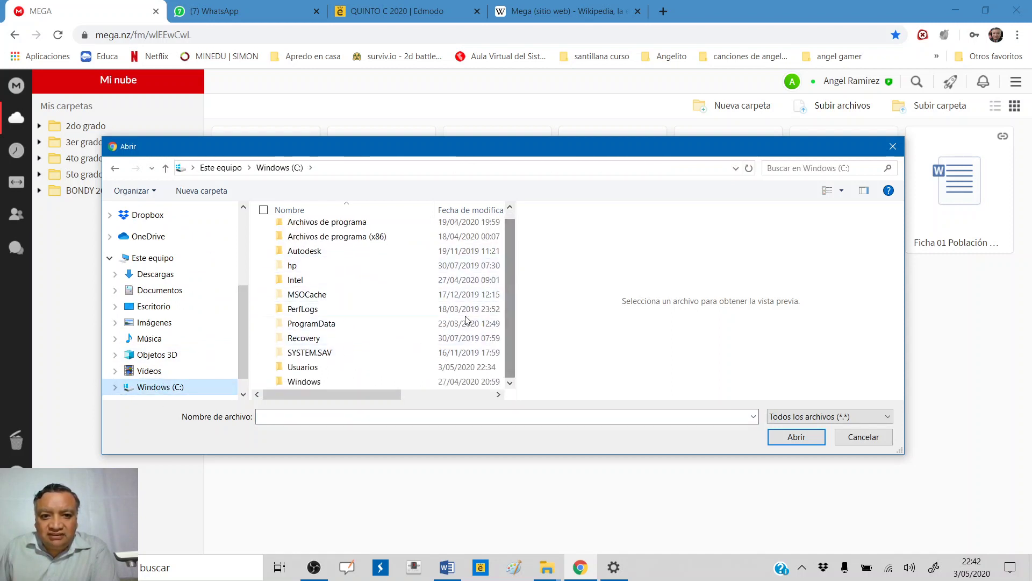
click(308, 371)
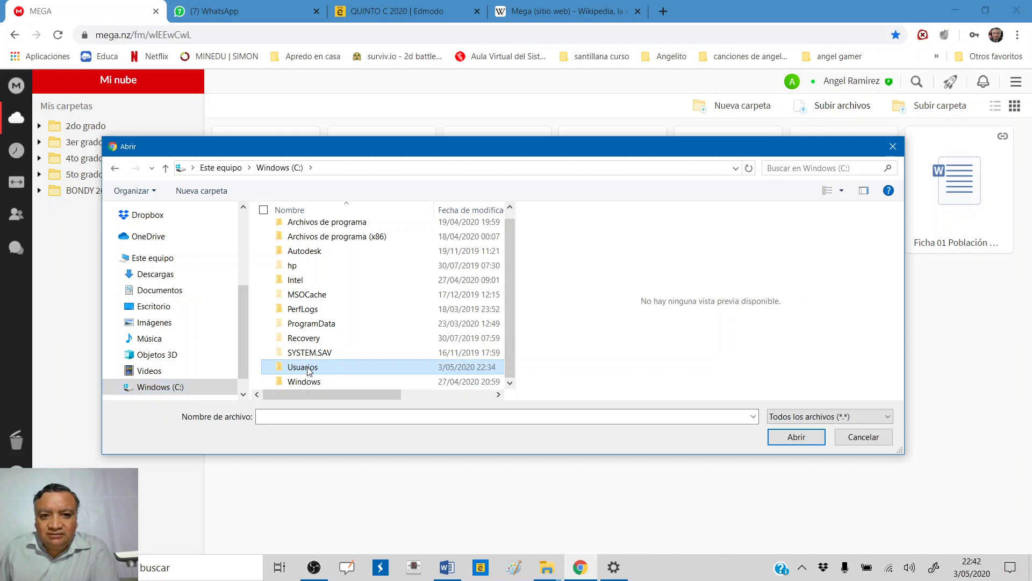
double_click(309, 370)
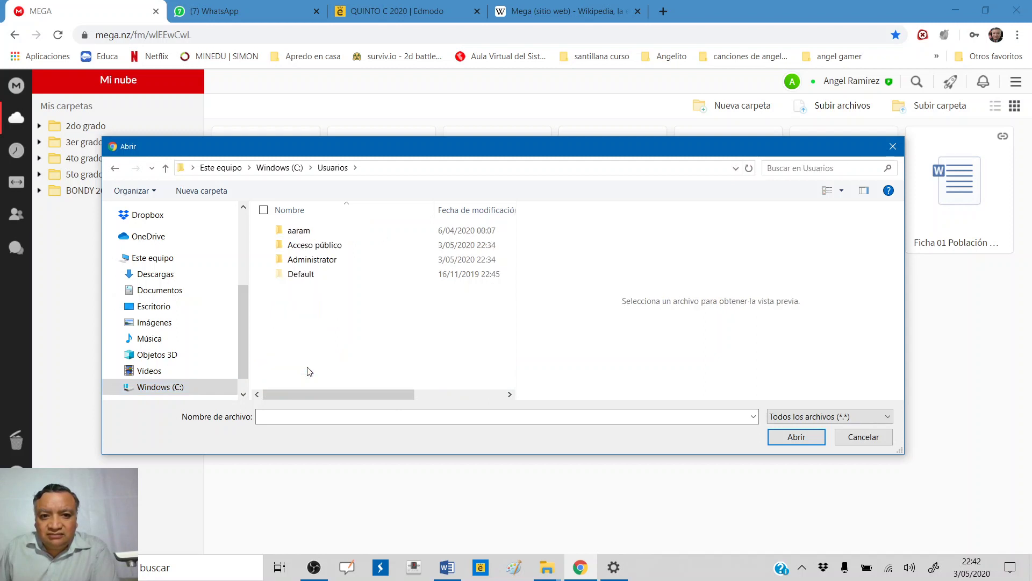
double_click(302, 232)
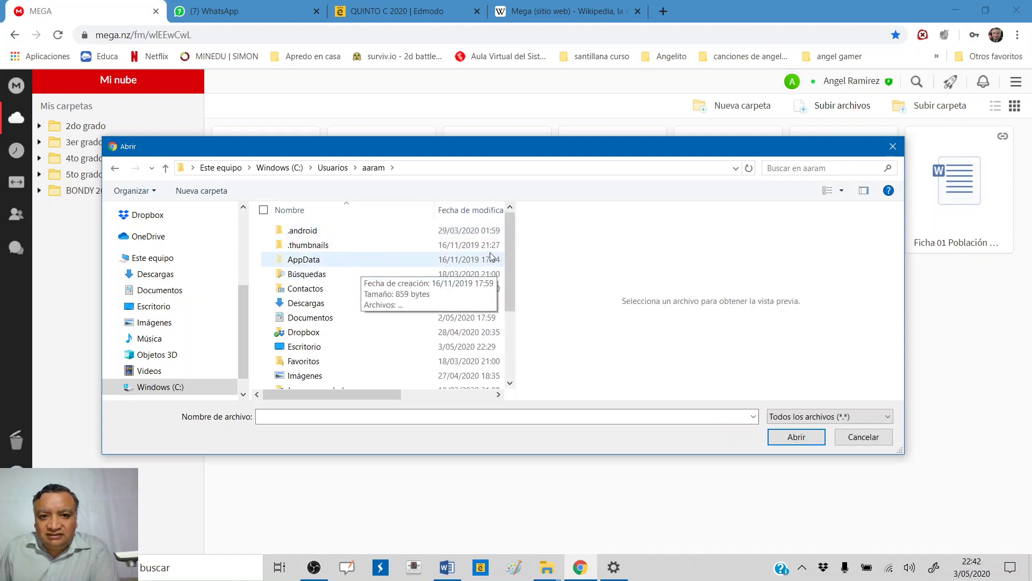
drag(509, 235, 503, 314)
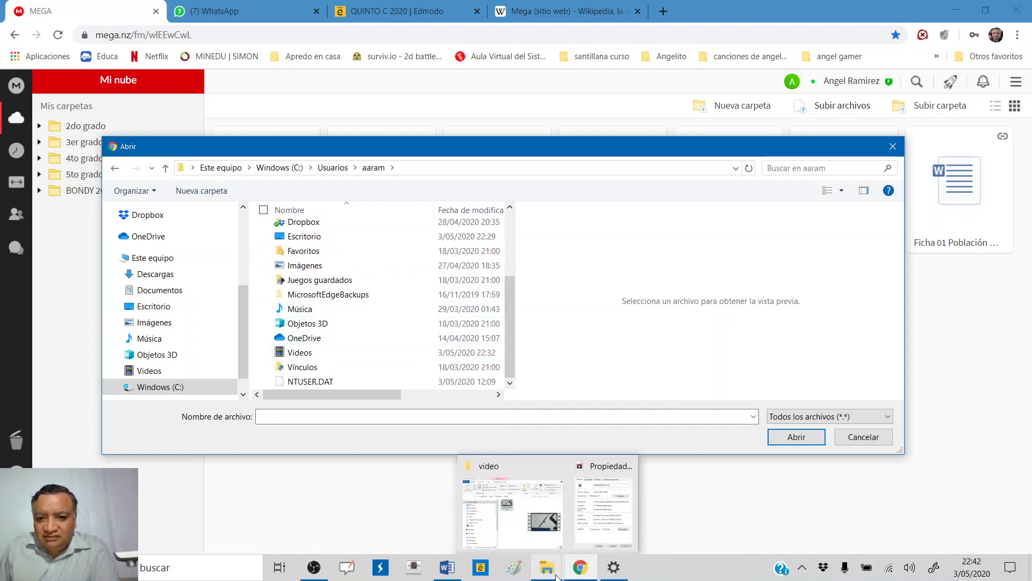
- Reopen the properties of 20200503223746.mp4, then bring the MEGA upload picker back to the front
click(531, 548)
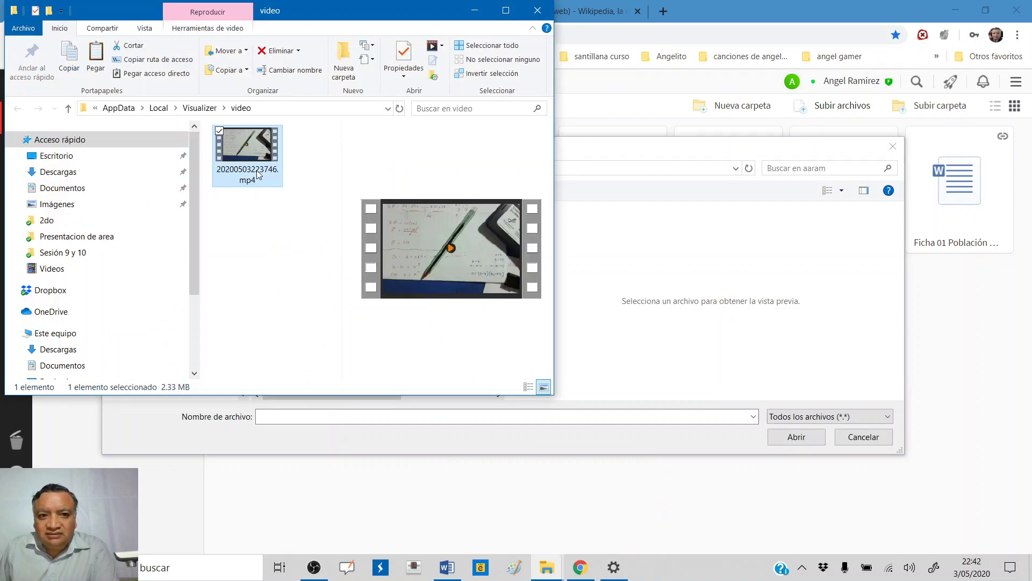
right_click(256, 164)
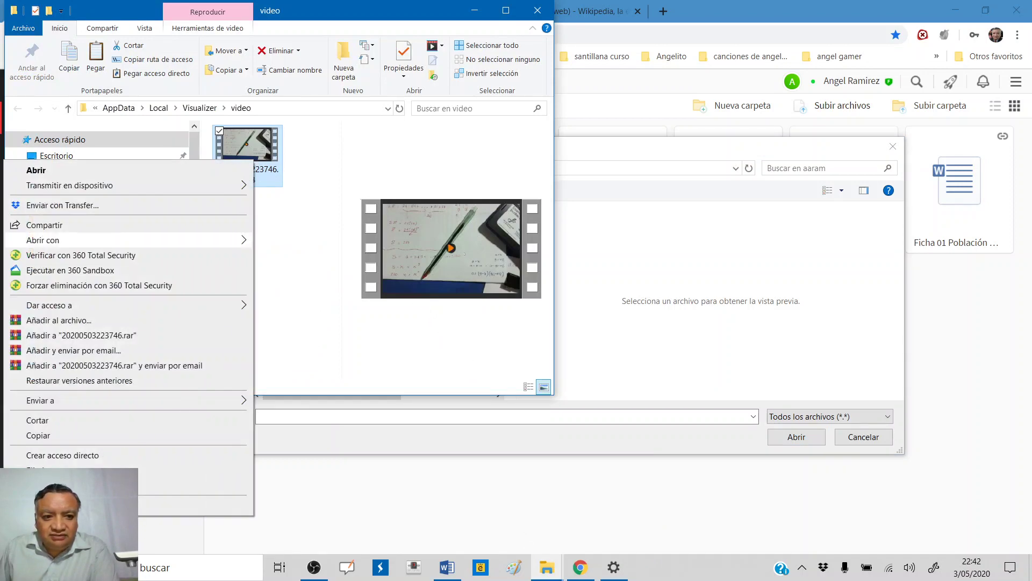
click(161, 505)
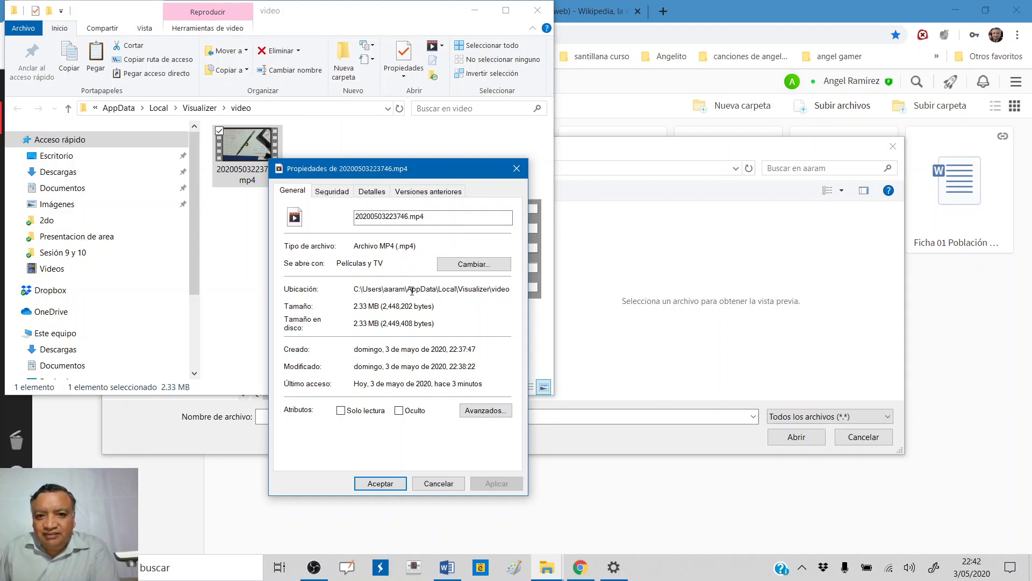
click(630, 357)
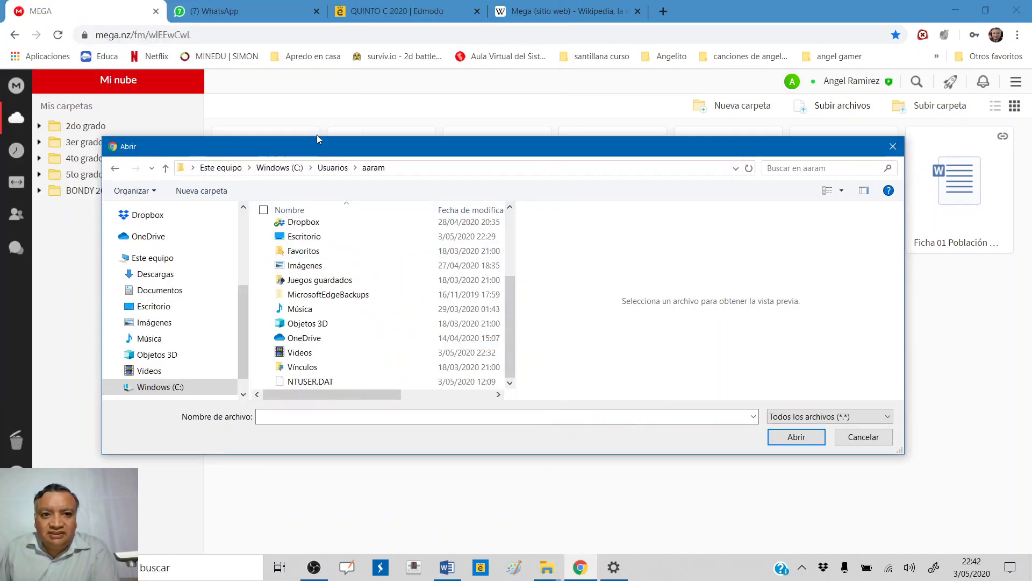
- Browse the upload picker from drive C: through Usuarios and the user folder into AppData
click(333, 115)
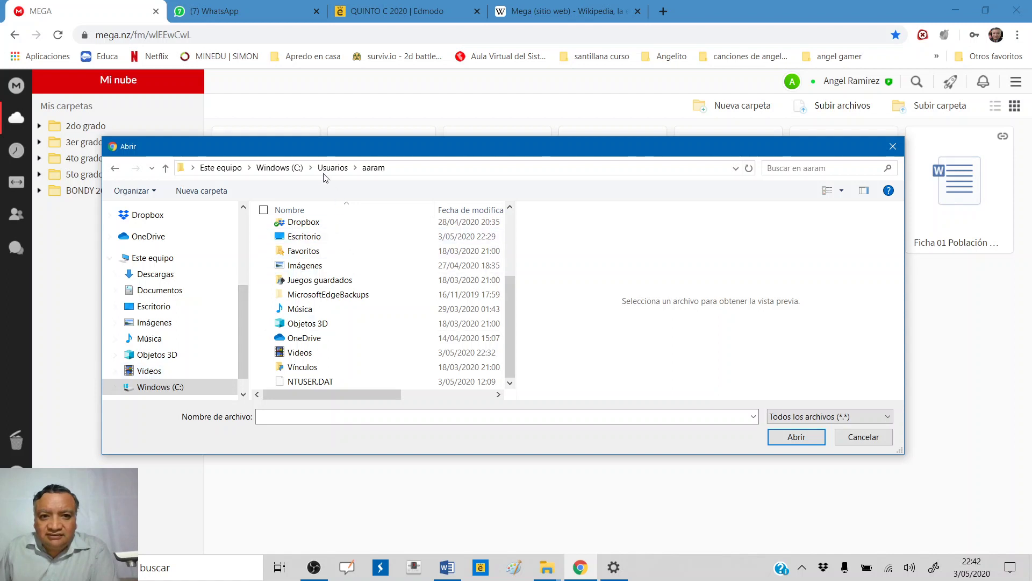
click(279, 167)
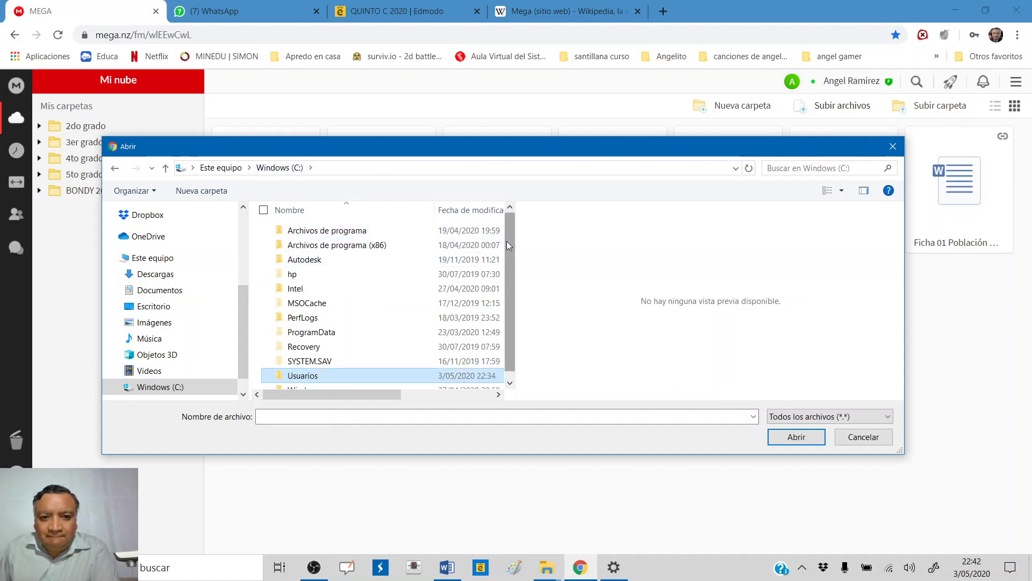
drag(511, 230, 509, 285)
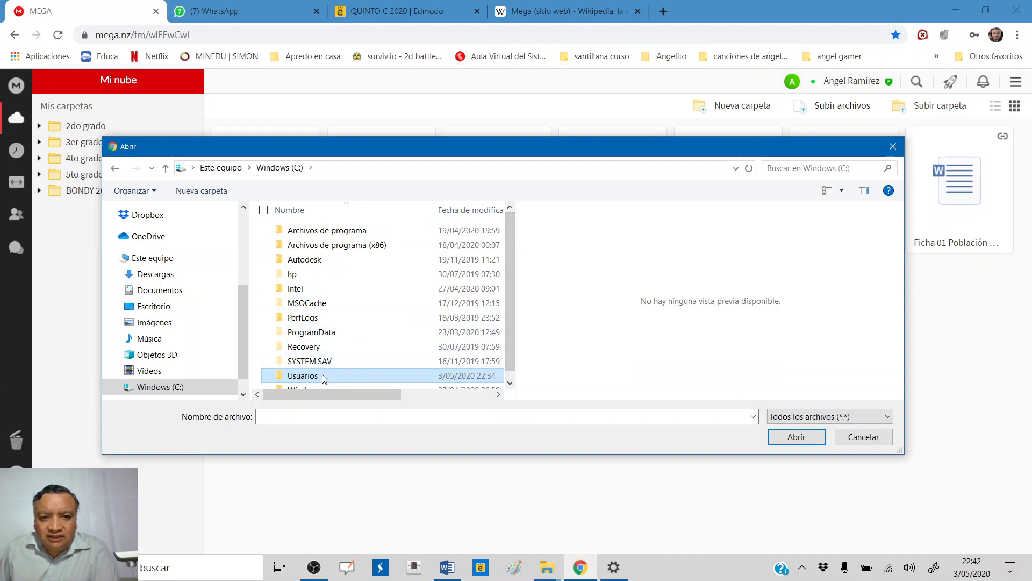
double_click(303, 375)
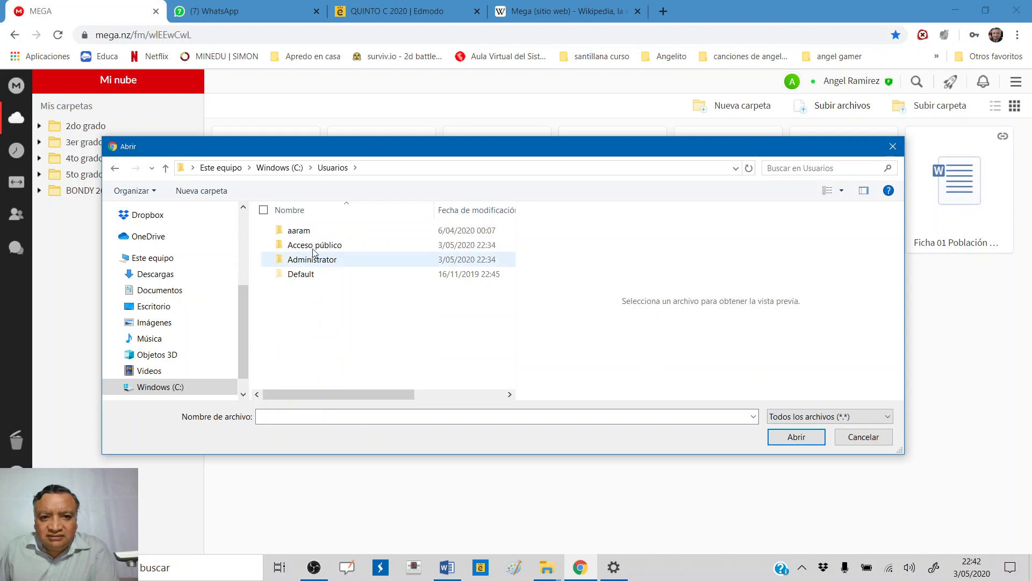
double_click(303, 236)
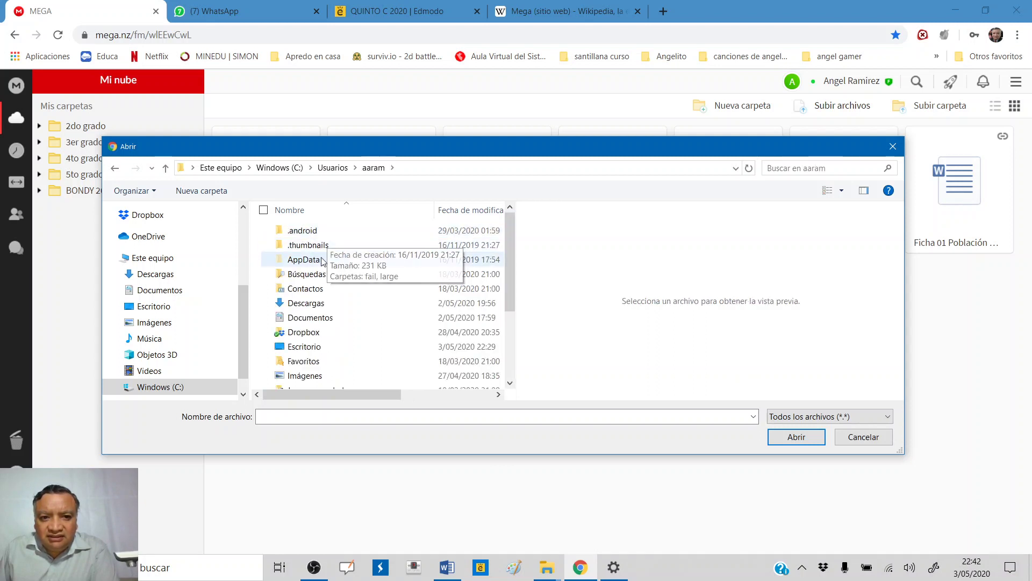
double_click(304, 260)
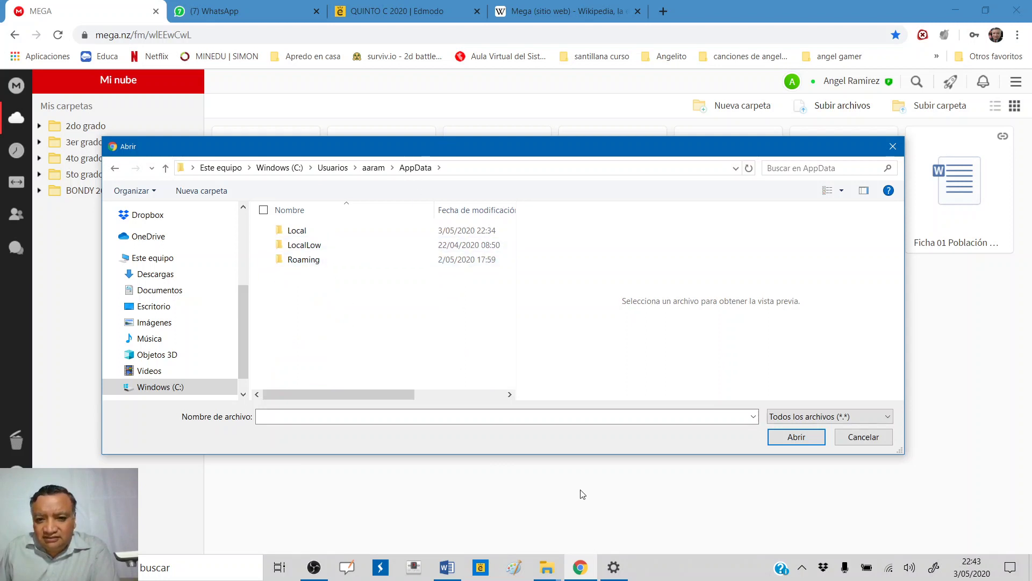
mouse_move(543, 576)
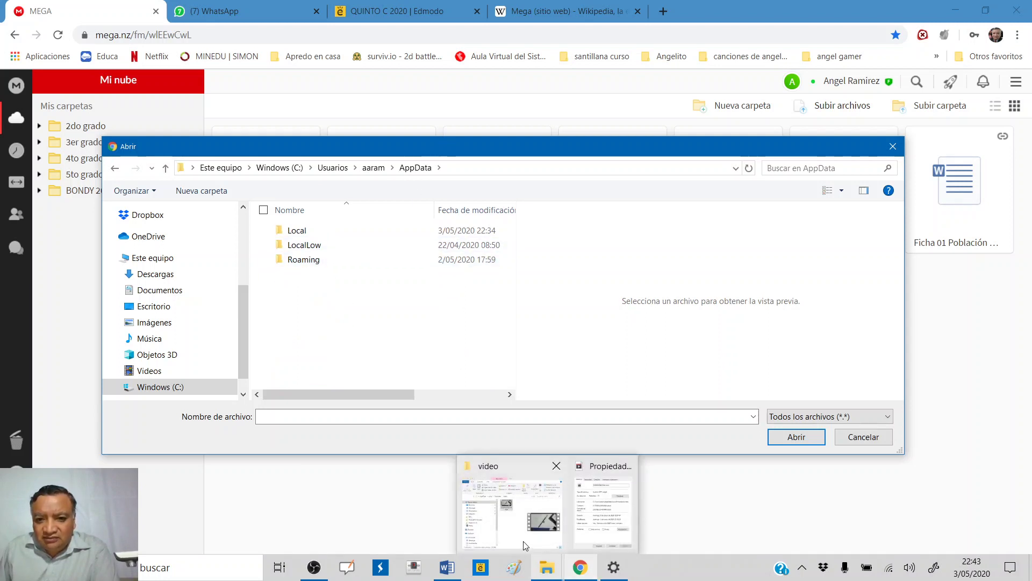
click(512, 516)
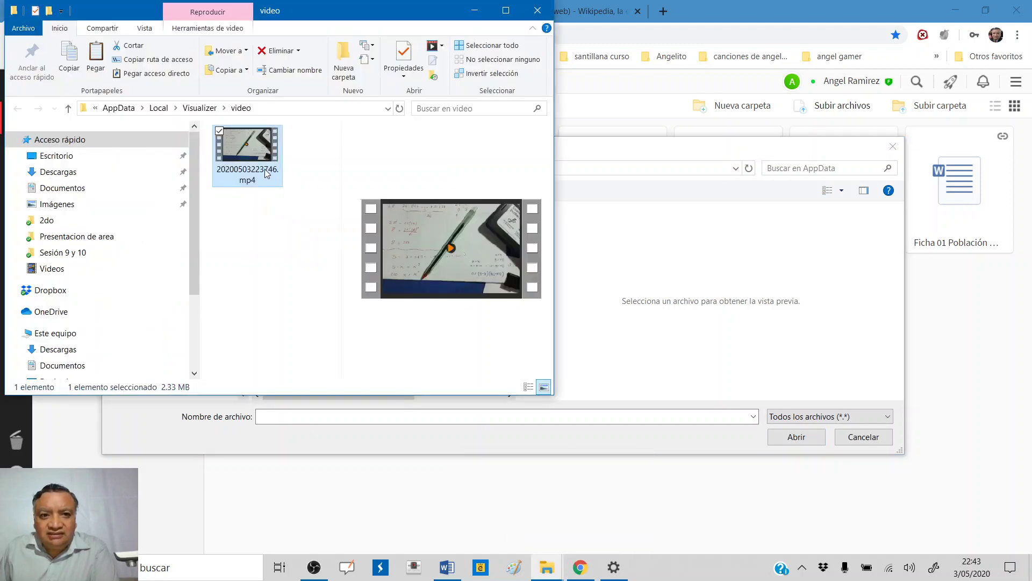
right_click(264, 169)
mouse_move(208, 408)
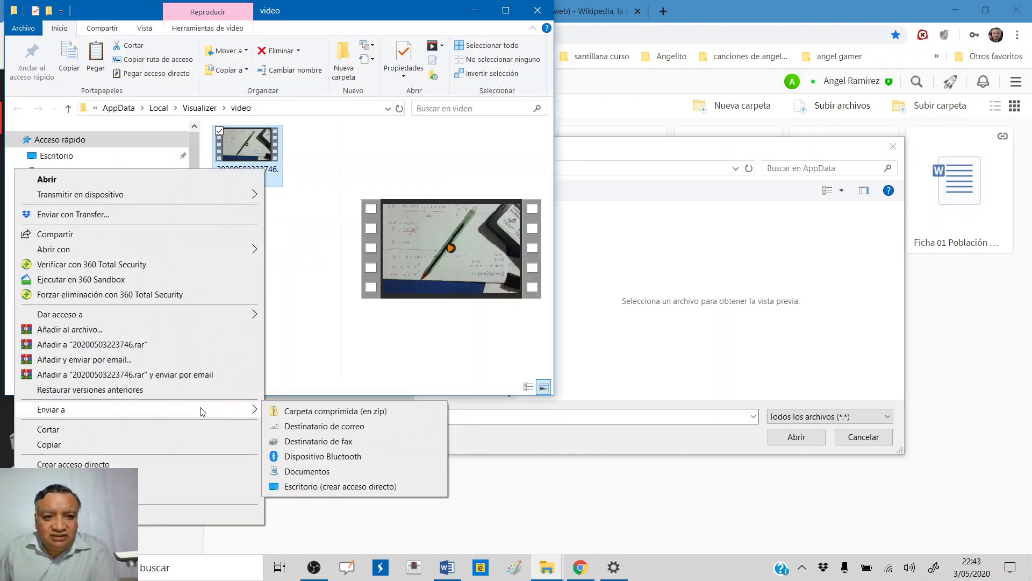
click(148, 516)
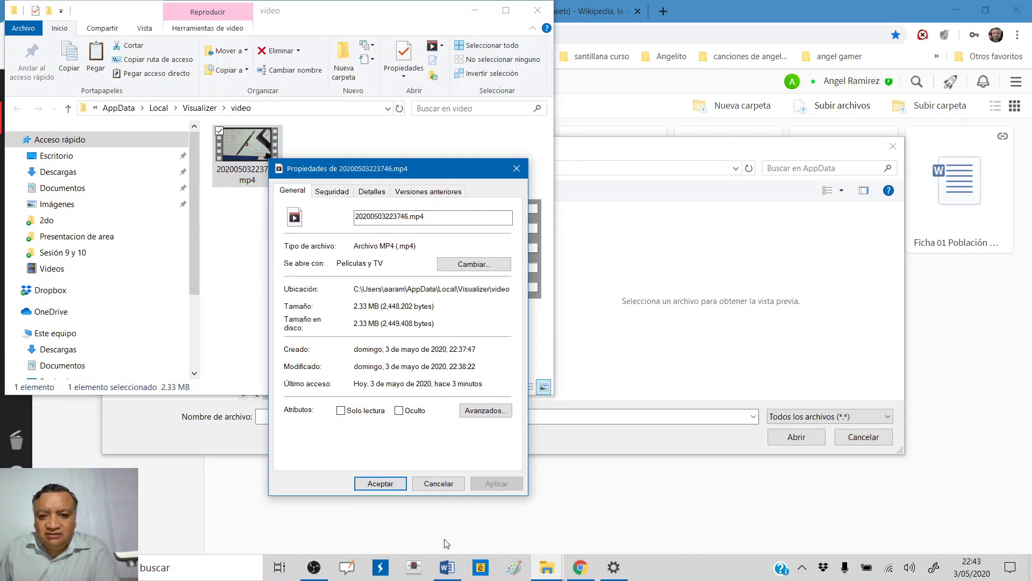
click(581, 567)
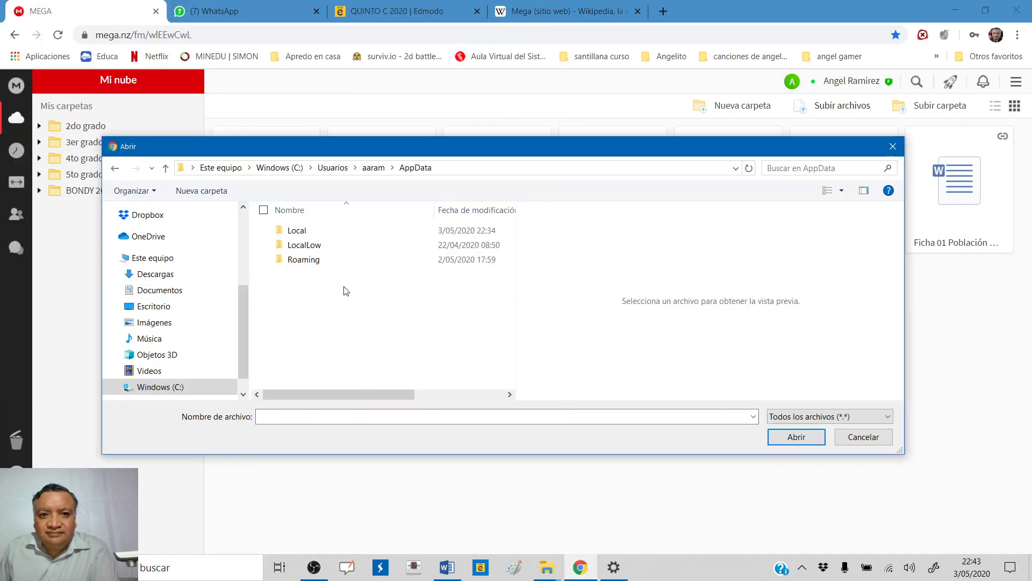
- Go into Local > Visualizer > video, pick 20200503223746.mp4 and upload it to MEGA
double_click(301, 231)
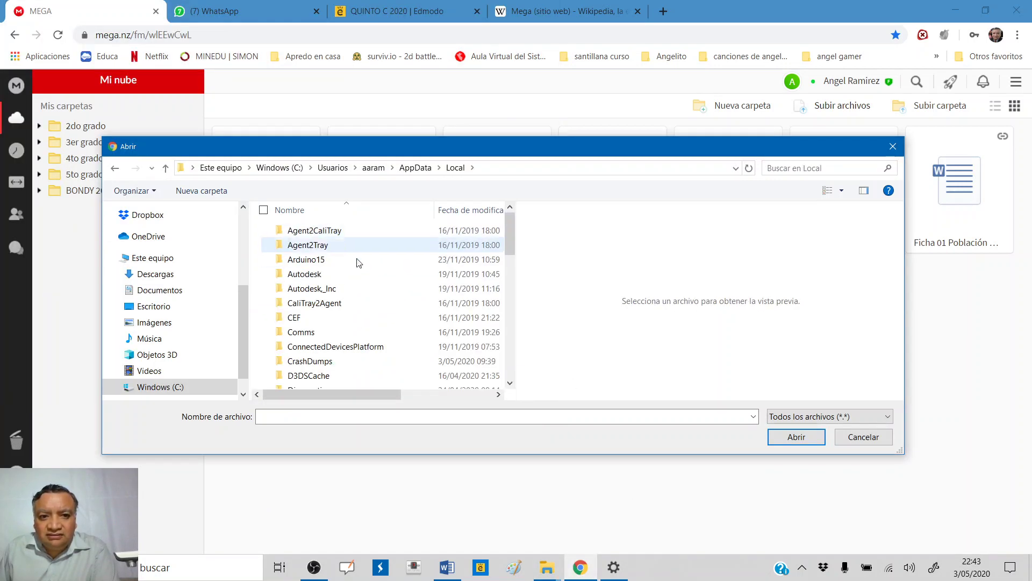
drag(508, 221, 501, 350)
double_click(317, 374)
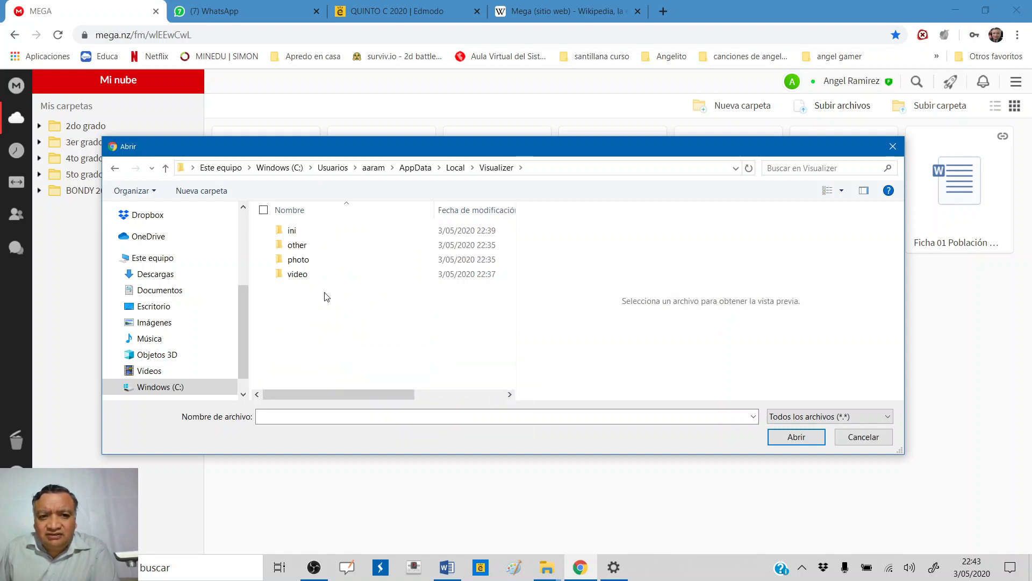
double_click(298, 274)
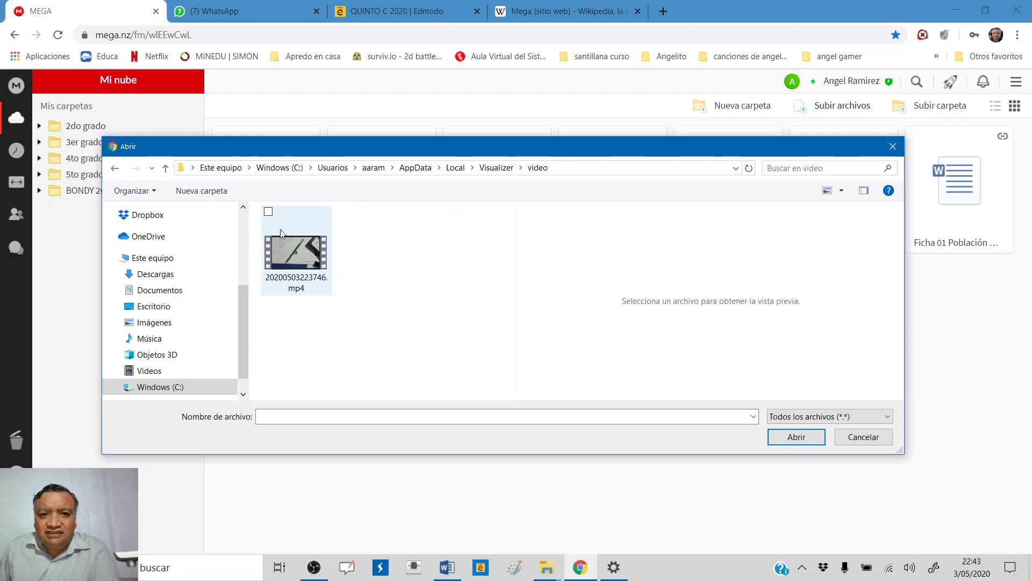
click(268, 212)
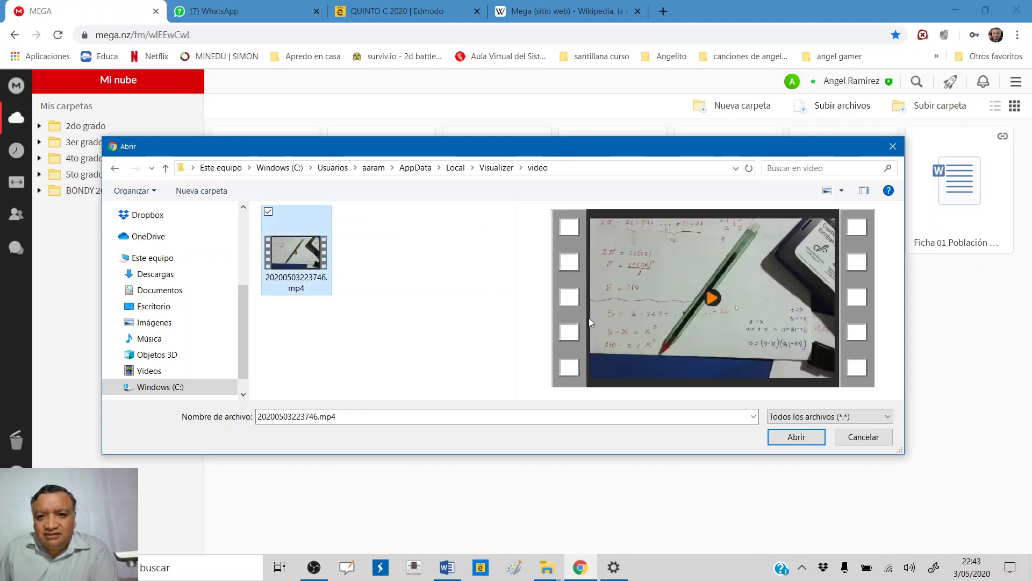
click(796, 437)
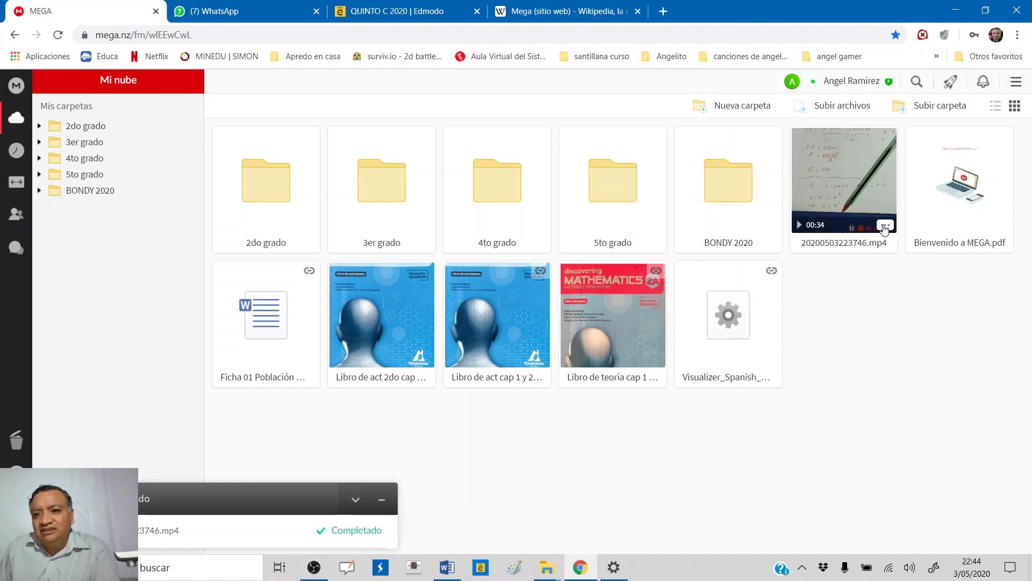
- Select the uploaded 20200503223746.mp4 card in Mi nube and open its '...' options
click(885, 230)
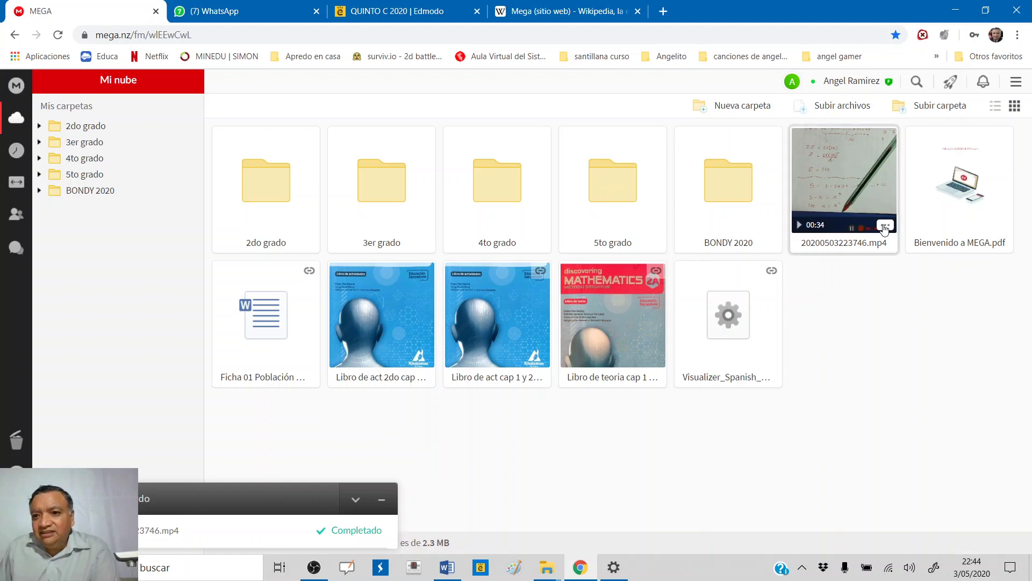
click(886, 226)
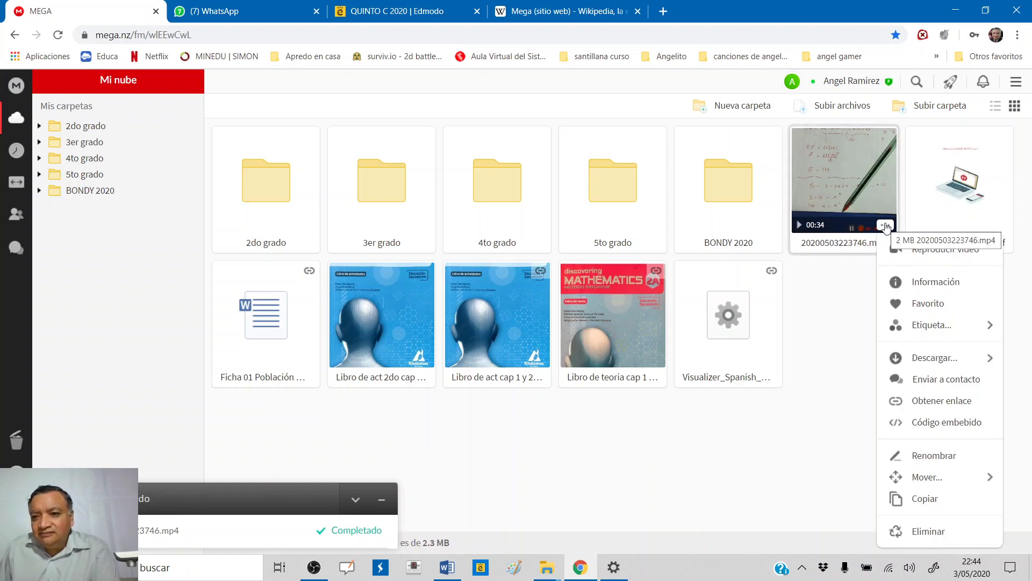
- Copy the recording's MEGA share link with key via Obtener enlace, then switch to Word
click(950, 401)
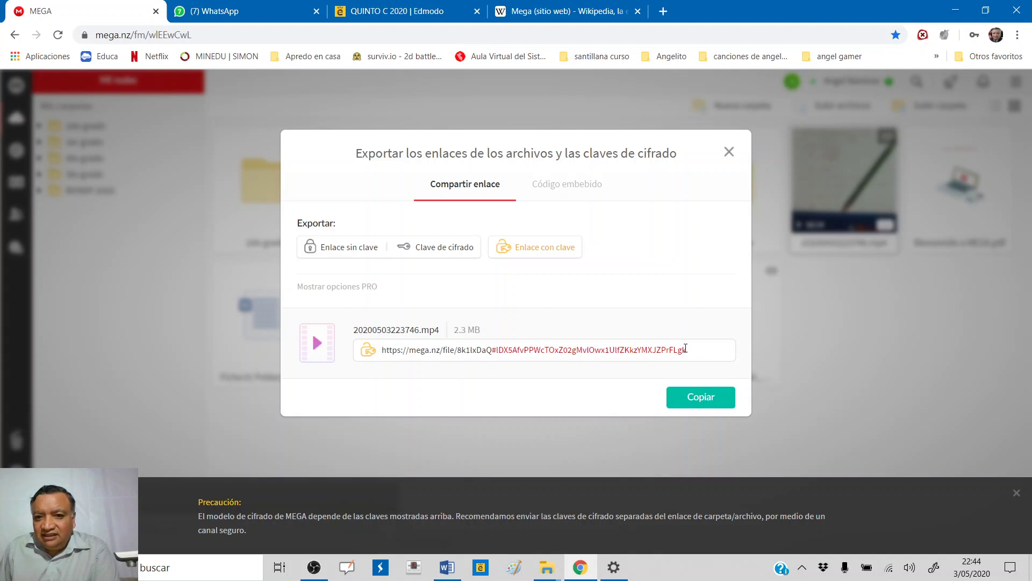
click(703, 401)
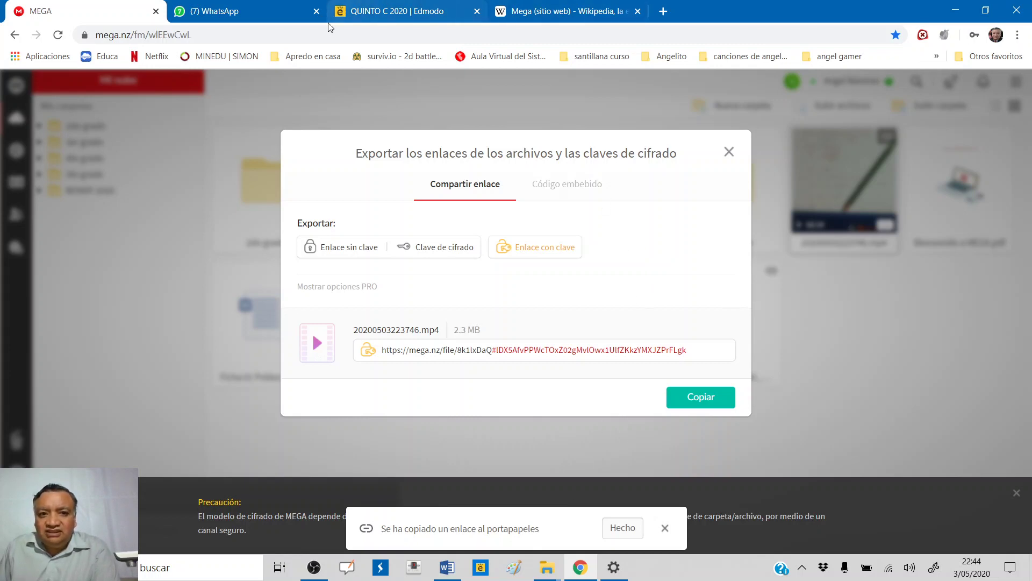
click(490, 563)
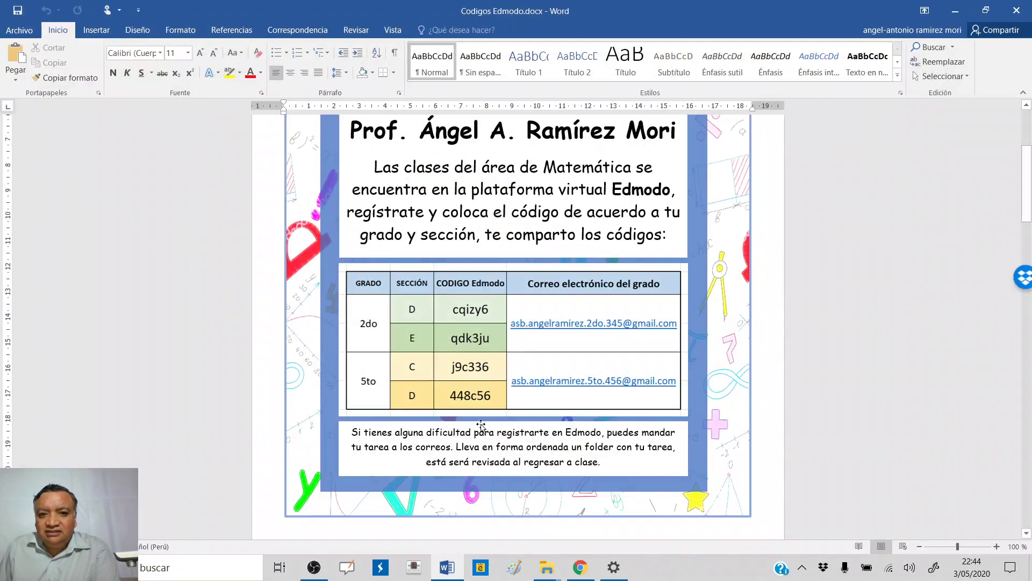
- Create a new blank Word document (Documento6) and paste the MEGA link with Ctrl+V
click(15, 31)
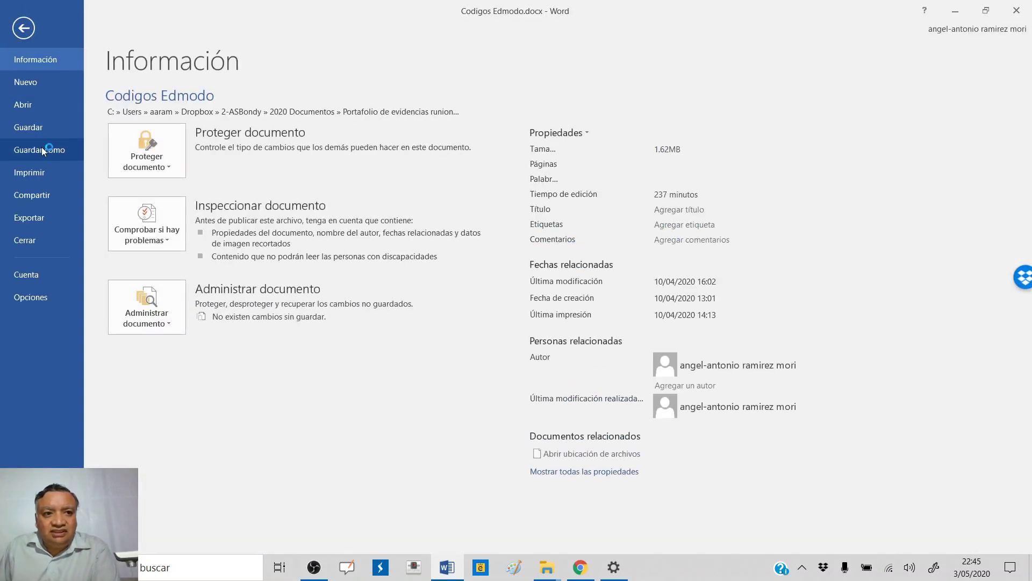
click(39, 84)
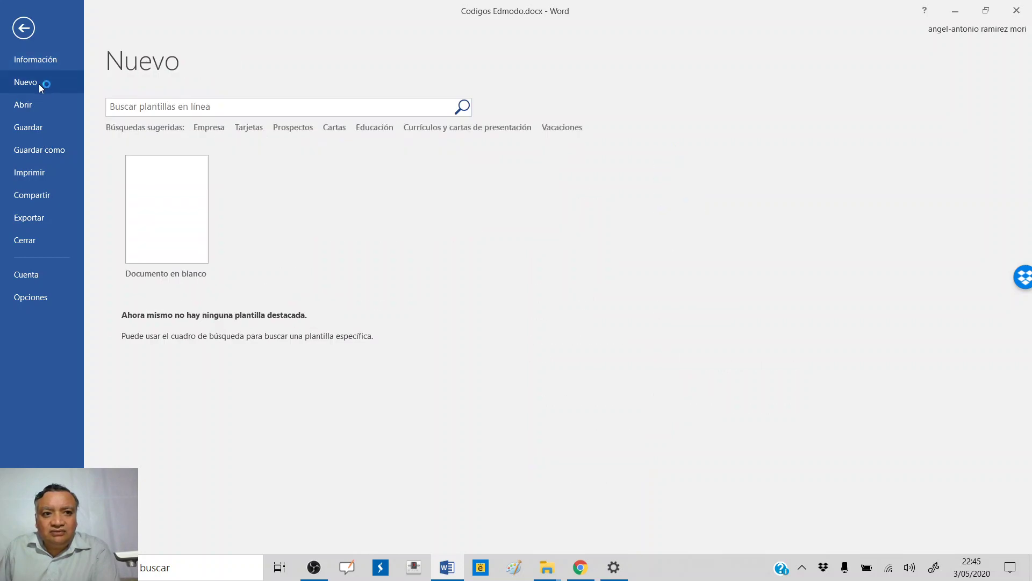
click(162, 183)
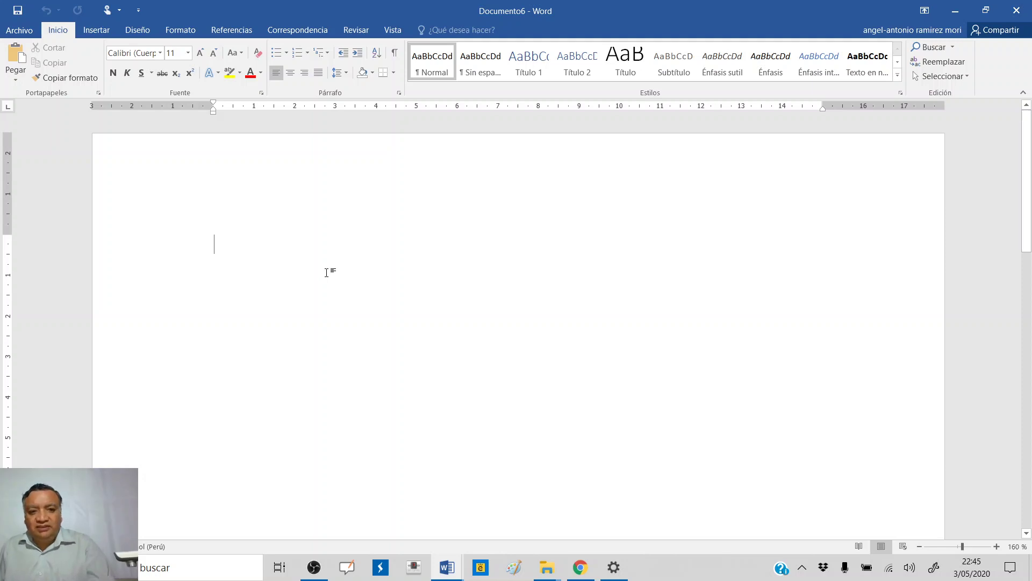
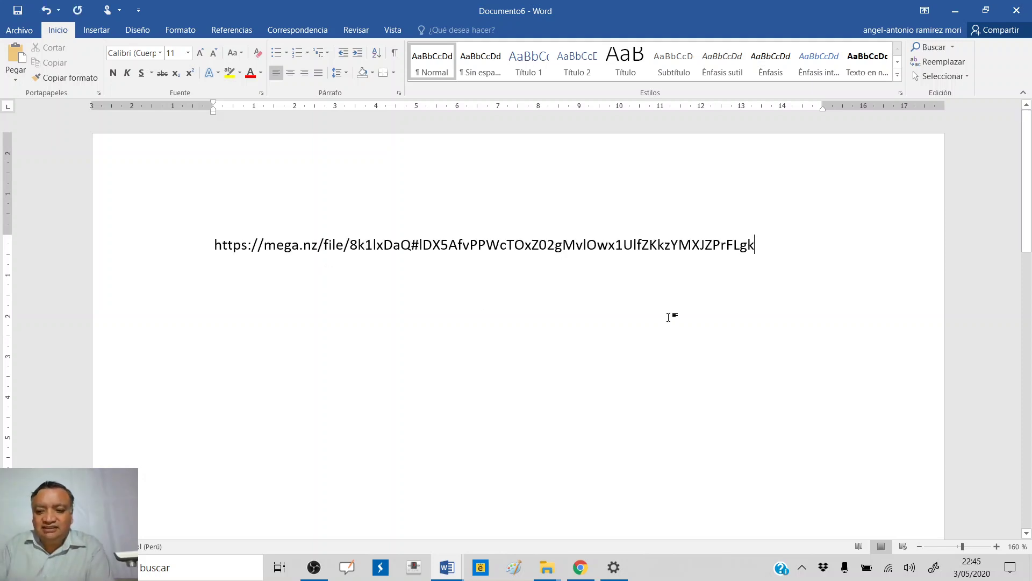
- Add a new line after the pasted mega.nz URL so Word autoformats it as a hyperlink
key(Return)
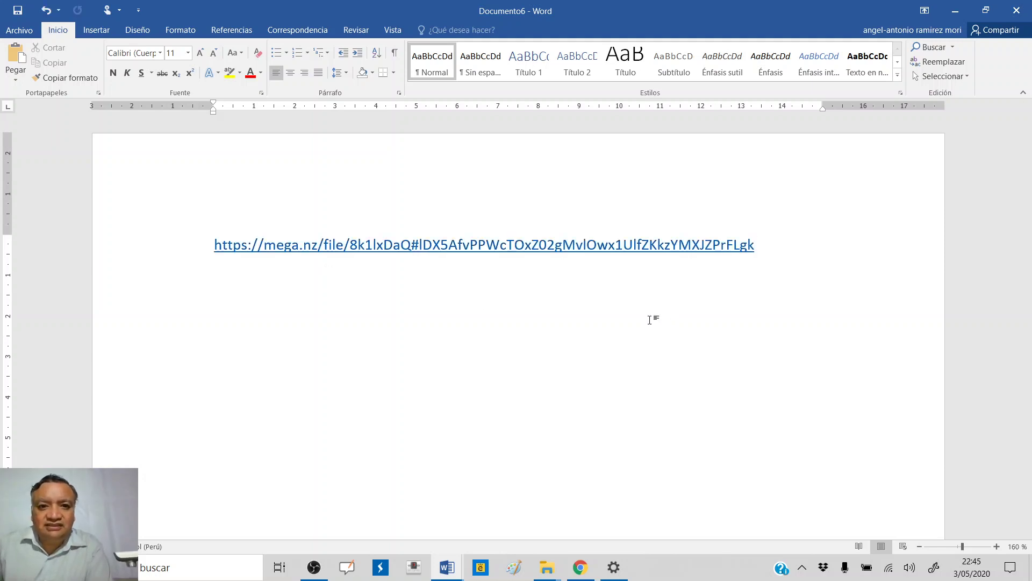